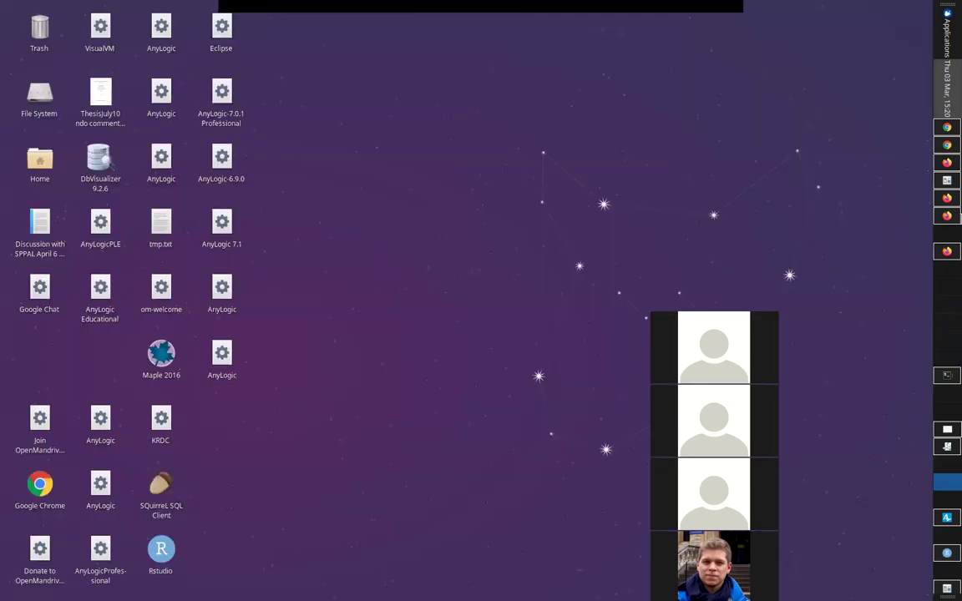
- Switch to AnyLogic and open the Schelling Segregation model from the bundled example models
click(948, 518)
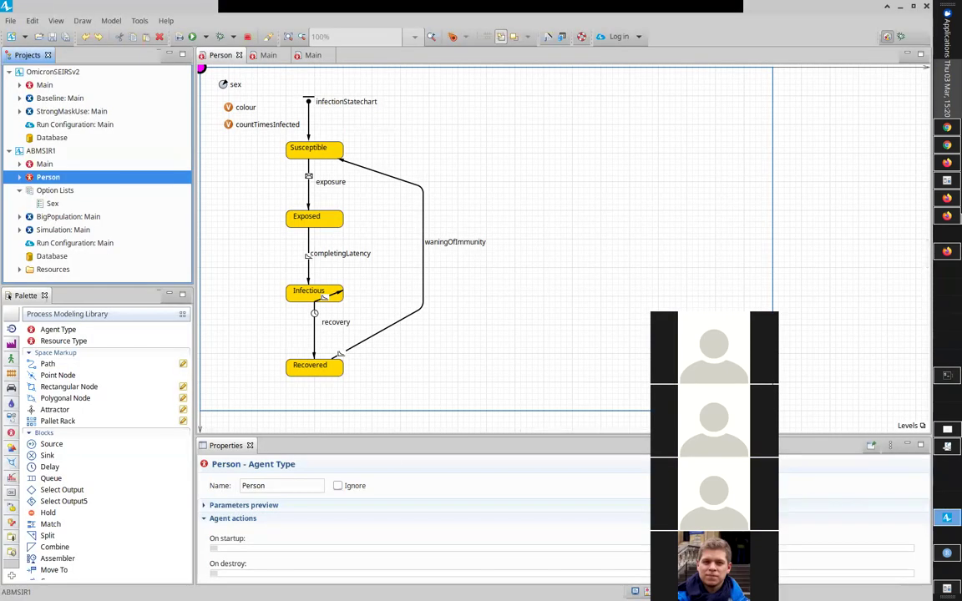
click(166, 21)
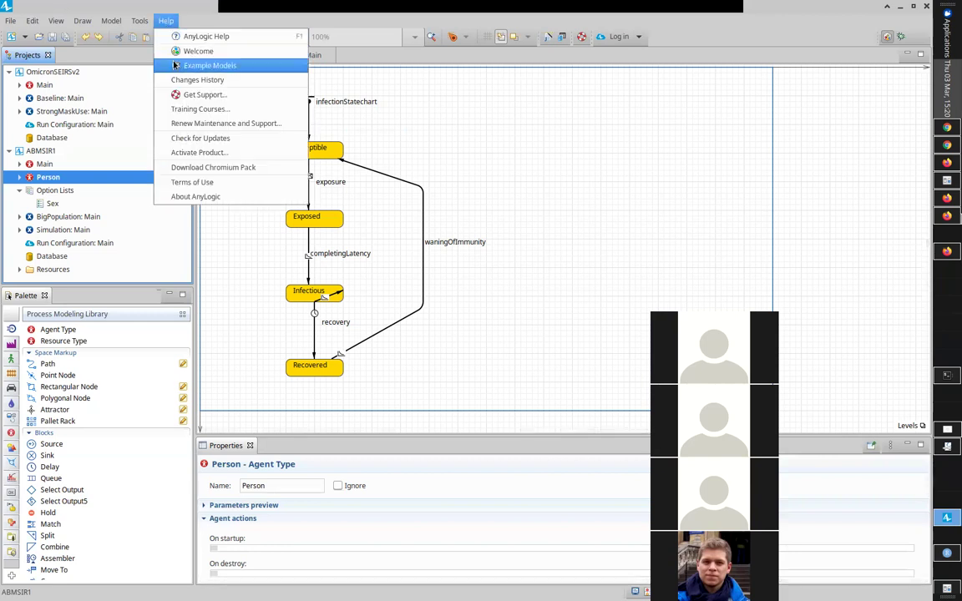
click(209, 65)
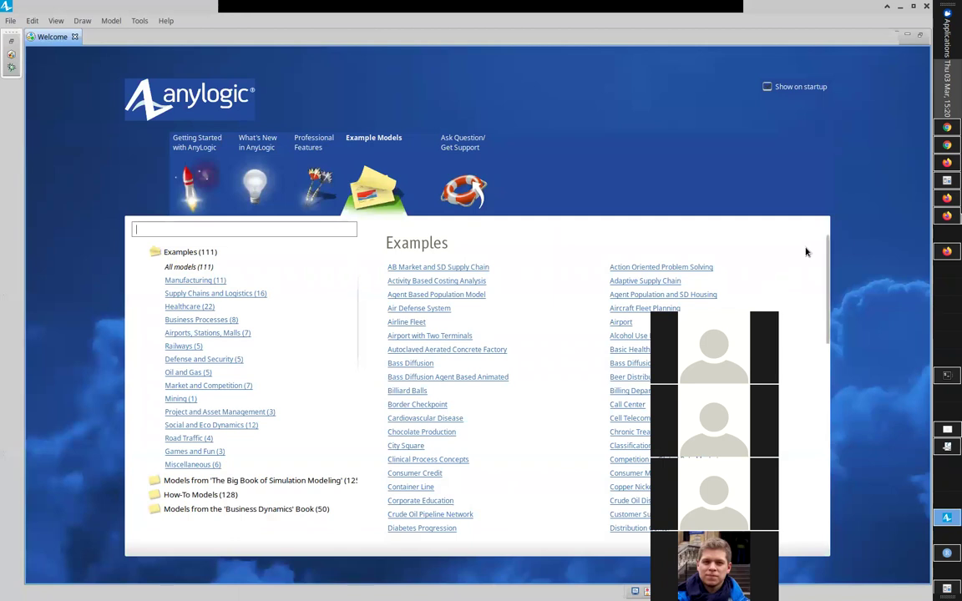
drag(824, 259, 812, 444)
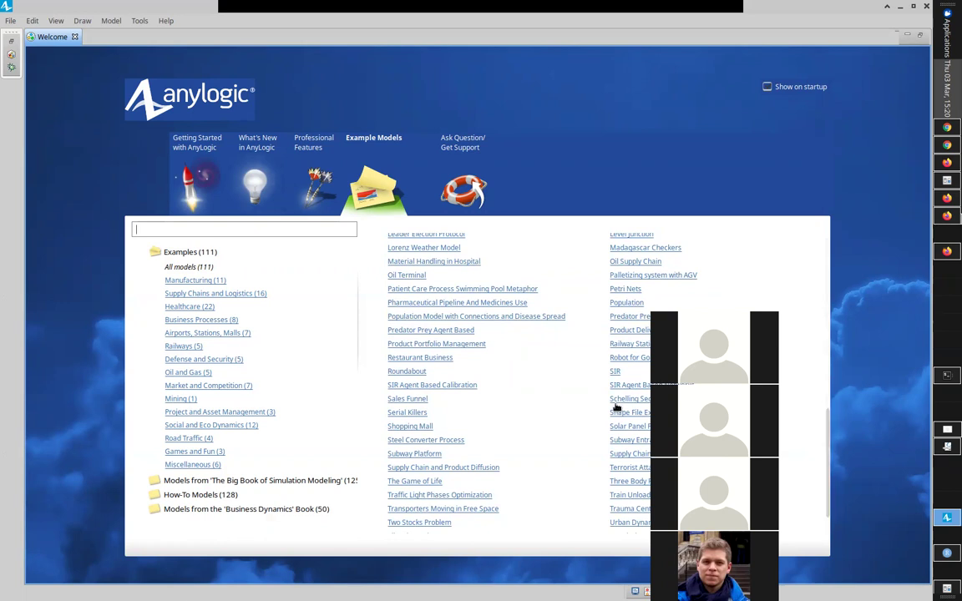
key(ctrl+w)
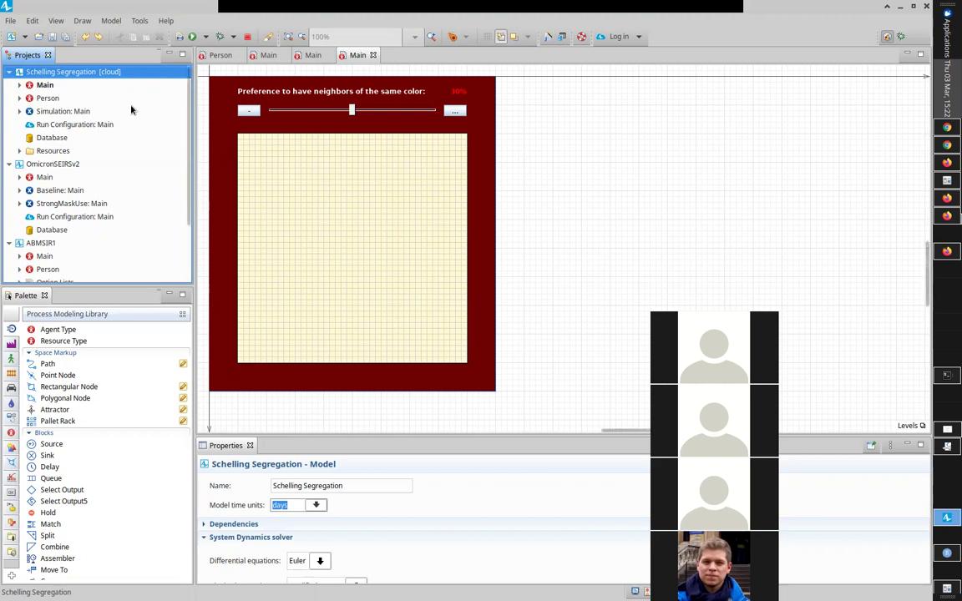
- Open the Person agent type of the Schelling Segregation model and inspect the properties of its satisfied variable
right_click(69, 113)
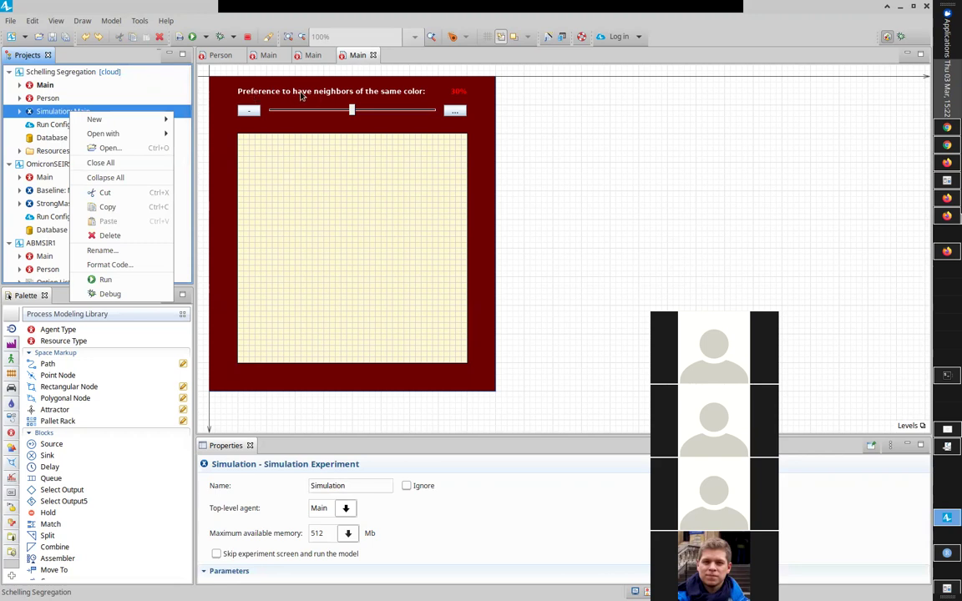
click(58, 98)
double_click(57, 99)
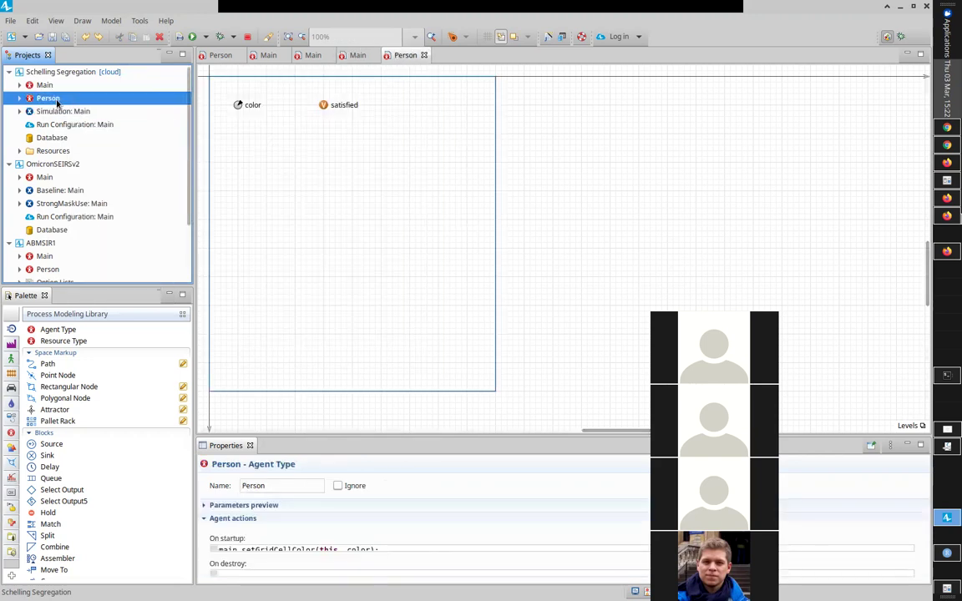
click(324, 110)
click(324, 109)
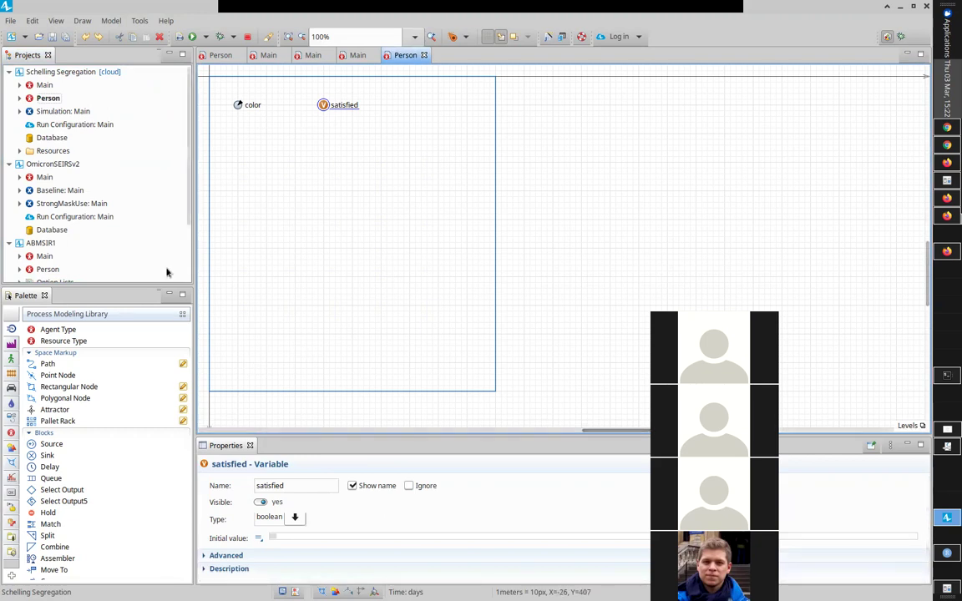
- Examine the Person agent type's On before step code, from the neighbor color count through the satisfied calculation
click(47, 98)
click(217, 210)
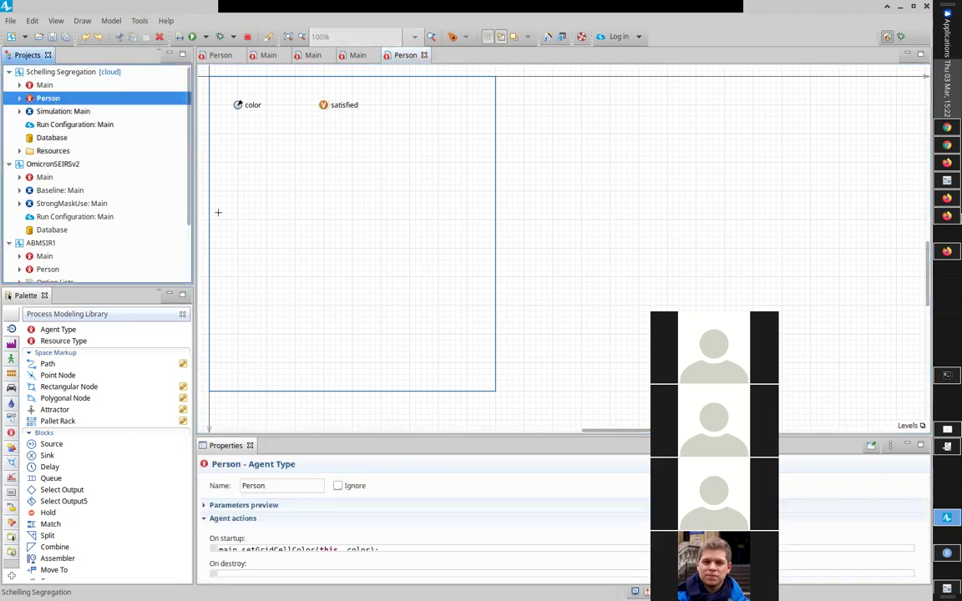
click(57, 97)
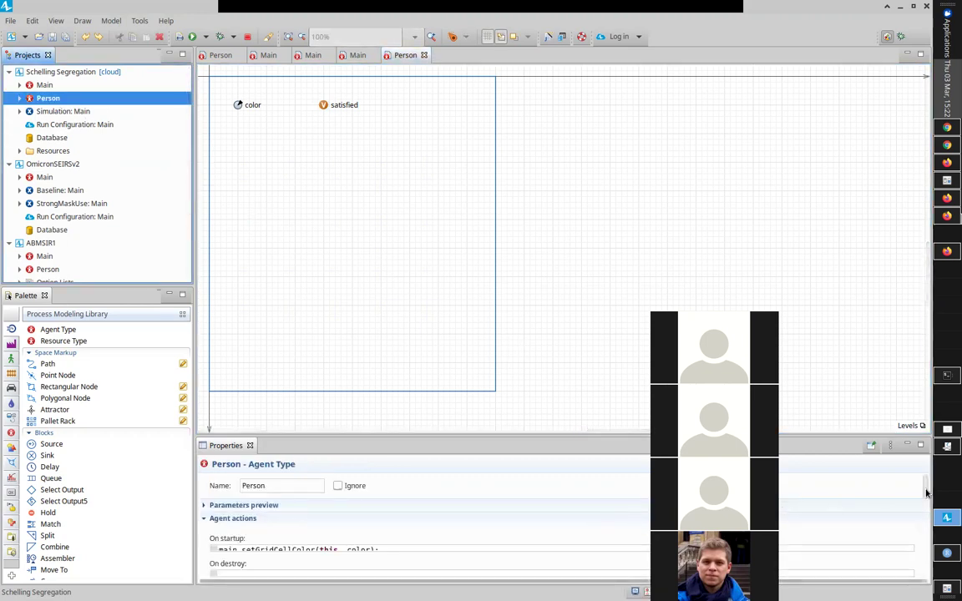
drag(925, 493, 925, 505)
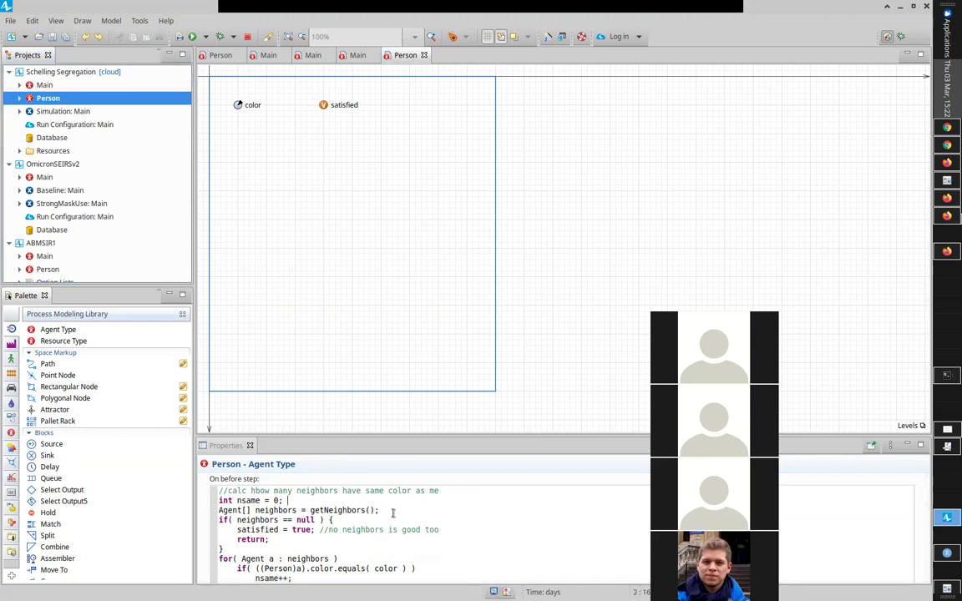
key(Up)
key(Up)
key(Up)
key(Down)
key(Down)
key(Down)
key(Down)
key(Down)
key(Down)
key(Down)
key(Down)
key(Down)
key(Up)
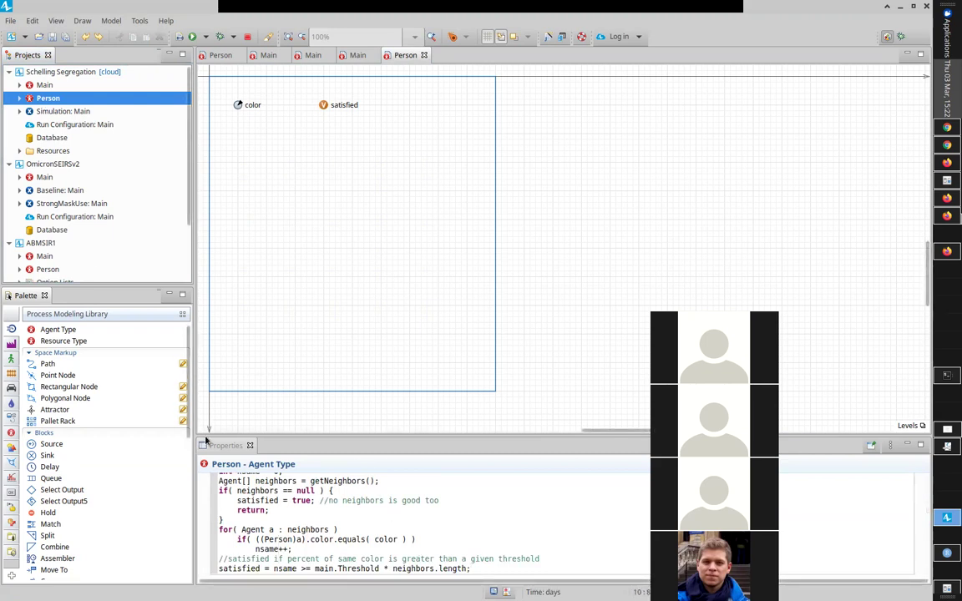
- Examine the Person agent type's On step code that handles relocating unsatisfied agents
click(276, 500)
key(ctrl+Home)
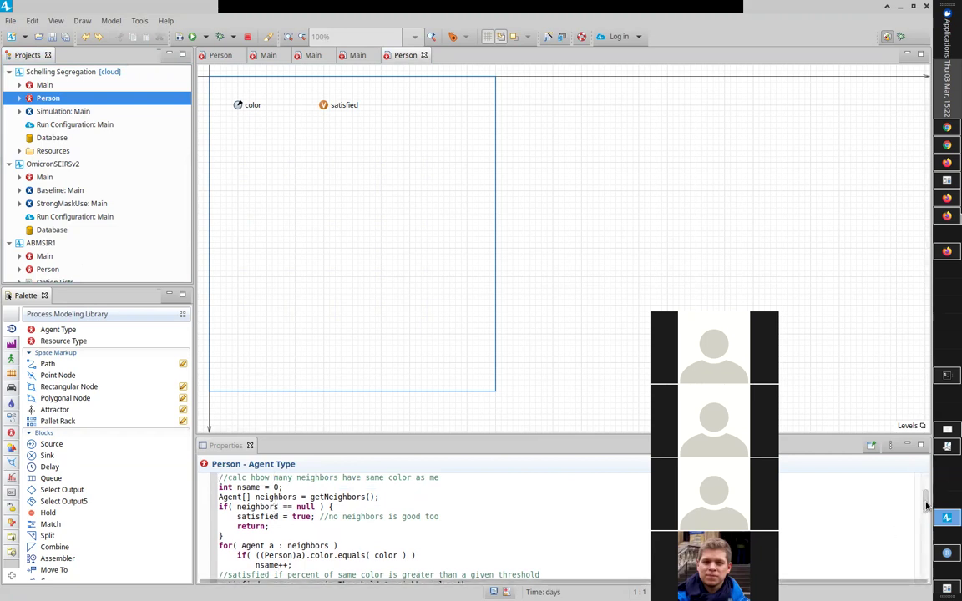
scroll(929, 511, down, 6)
scroll(927, 519, down, 2)
scroll(927, 516, up, 4)
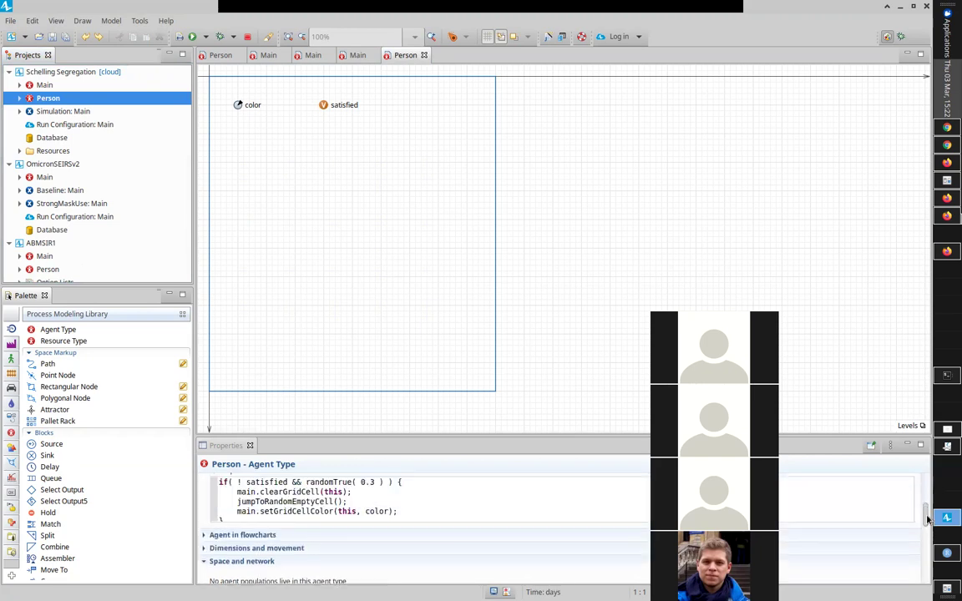
scroll(927, 517, down, 2)
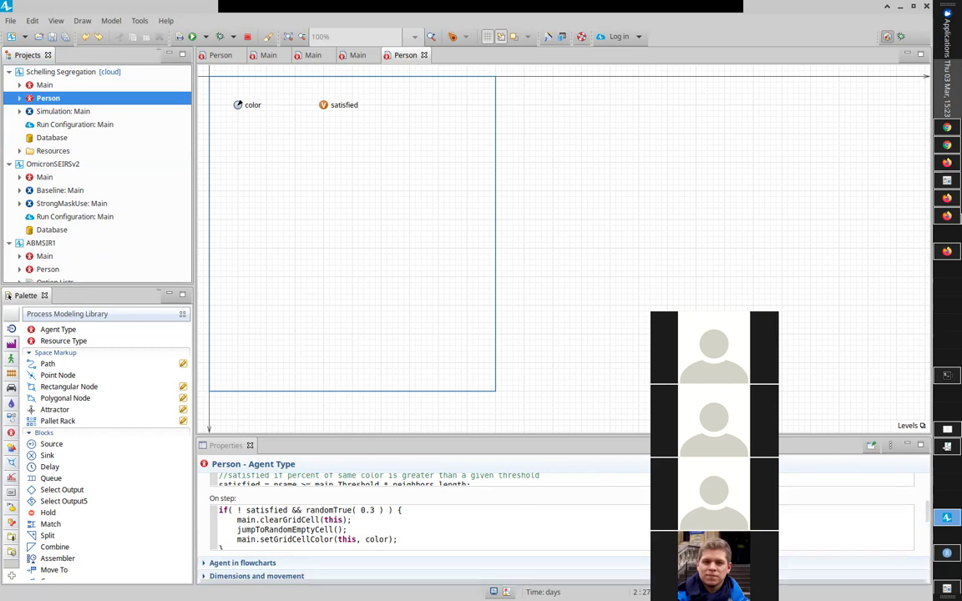
- Return to the On before step code and examine the getNeighbors call and the no-neighbors condition
drag(926, 522, 927, 513)
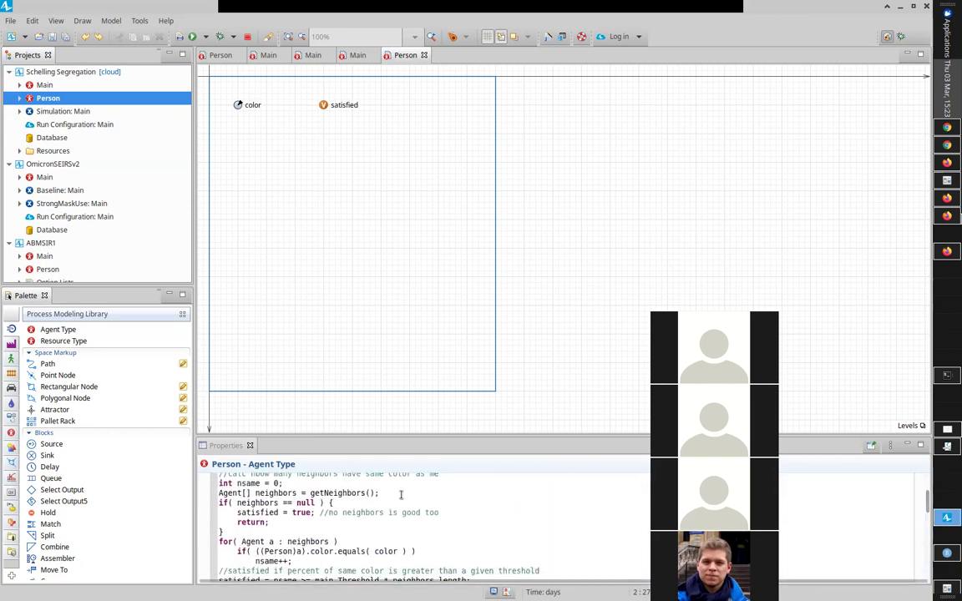
double_click(333, 493)
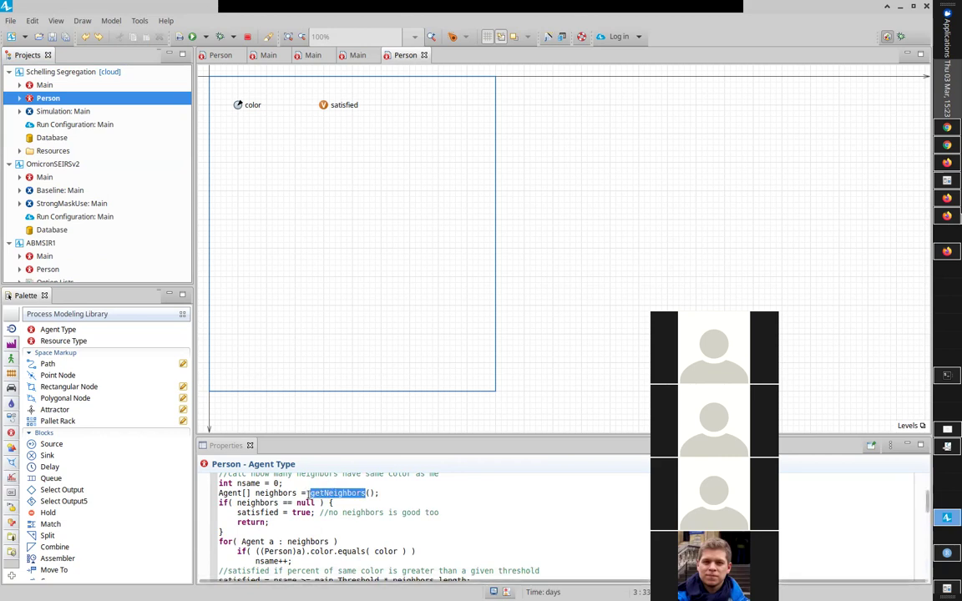
click(331, 479)
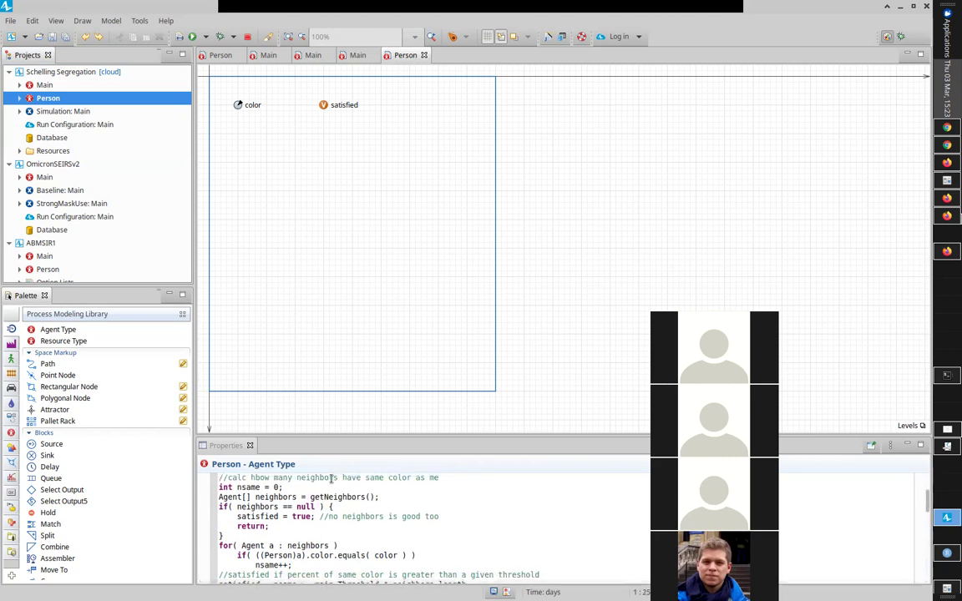
click(276, 526)
- Launch the Schelling Segregation model's Simulation experiment, start the run and pause it
right_click(46, 115)
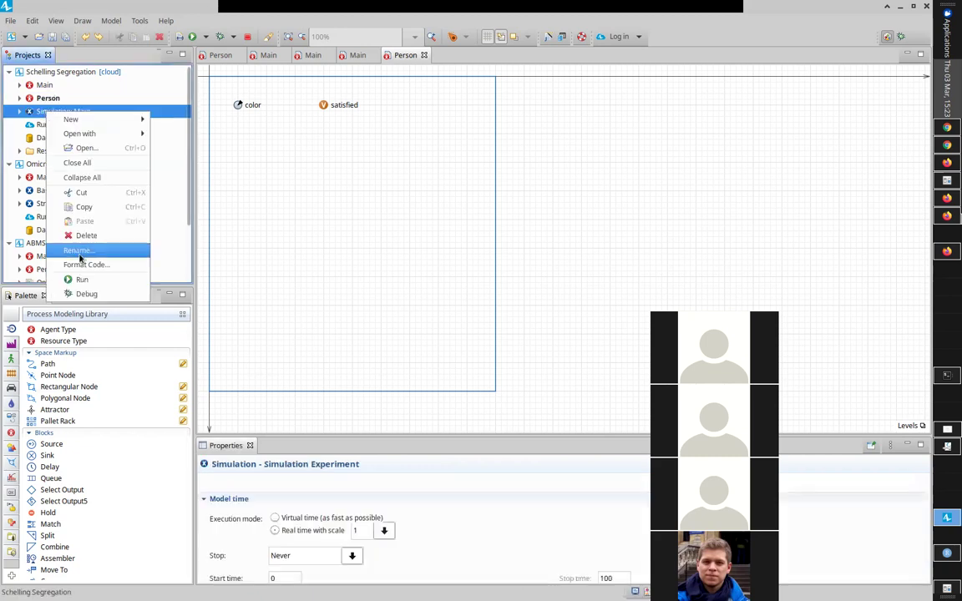
click(86, 278)
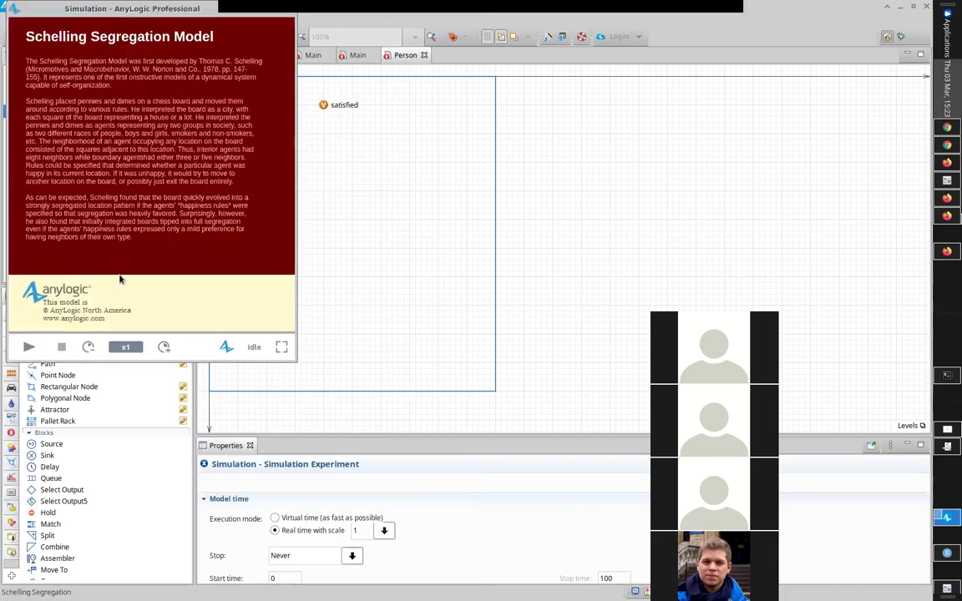
drag(77, 10, 288, 60)
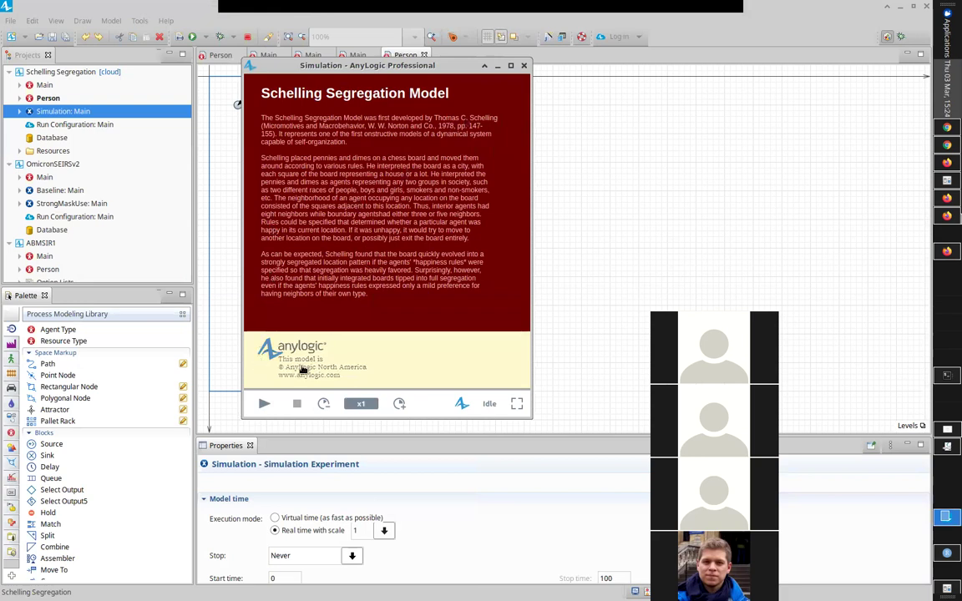
click(263, 404)
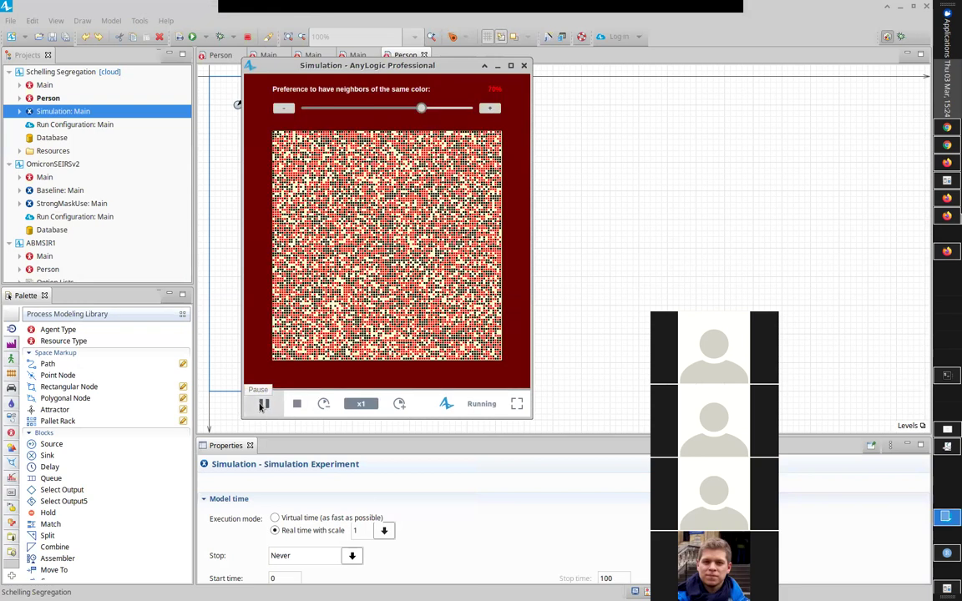
click(263, 404)
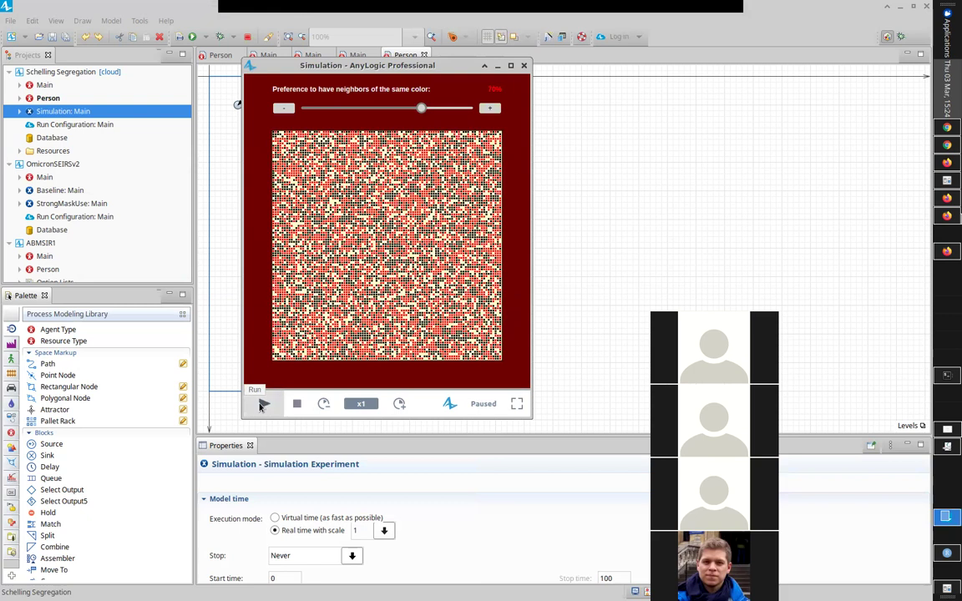
- Maximize the simulation window, resume the run and speed it up to x100
double_click(306, 64)
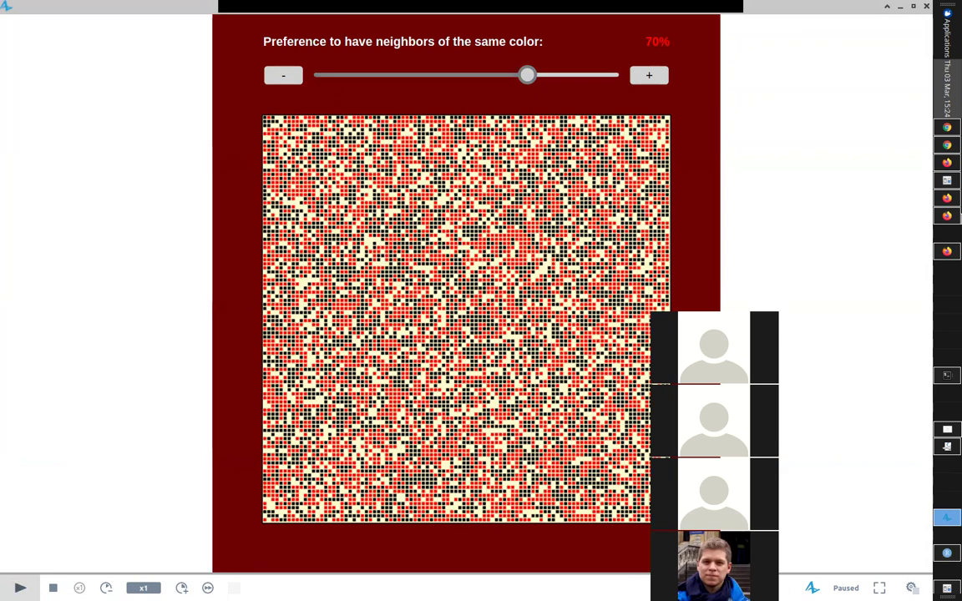
click(20, 588)
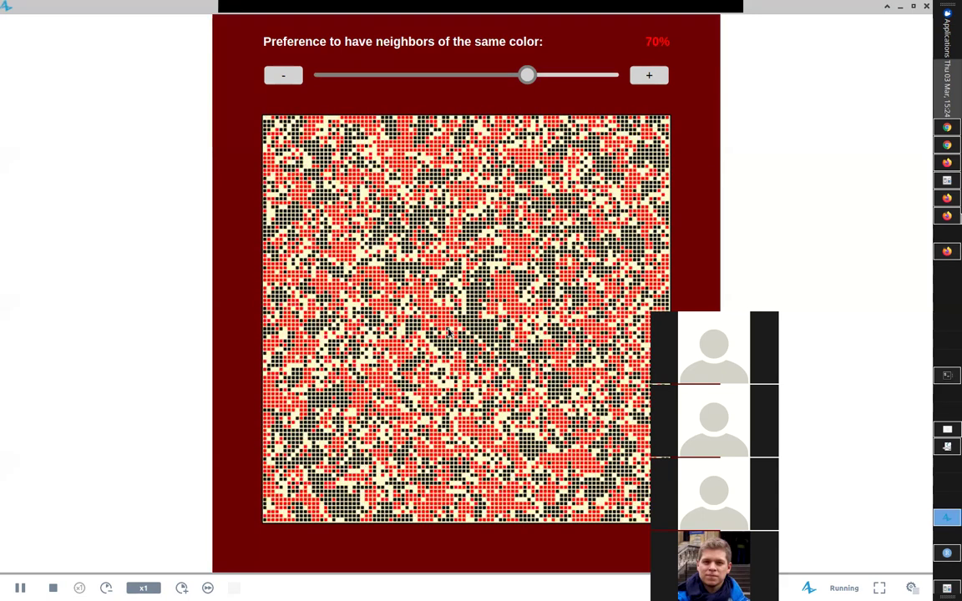
click(181, 589)
click(181, 588)
click(181, 588)
click(181, 588)
click(182, 588)
click(181, 588)
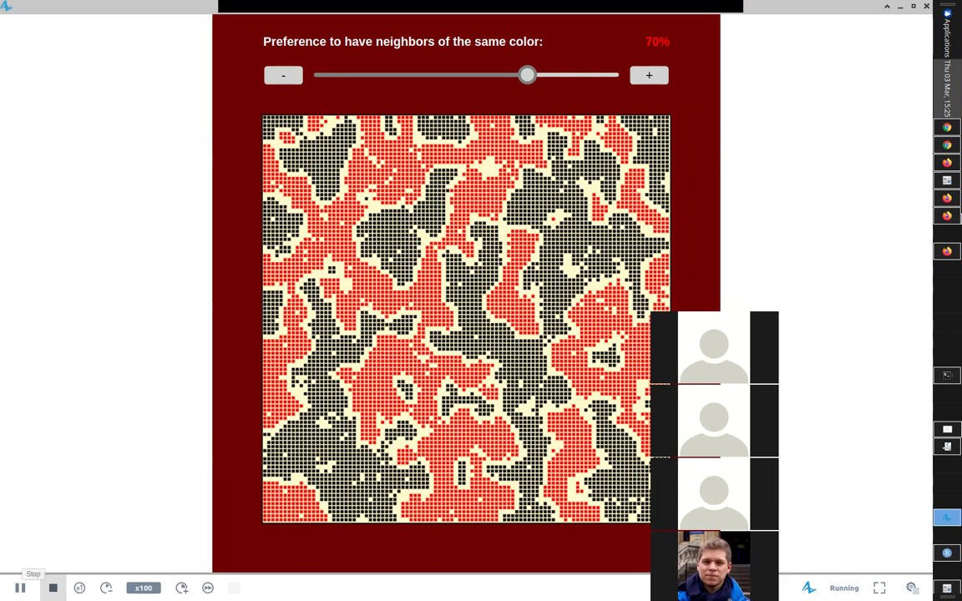
- Stop the run, reduce the simulation speed to x1/2 and start a new run
click(53, 588)
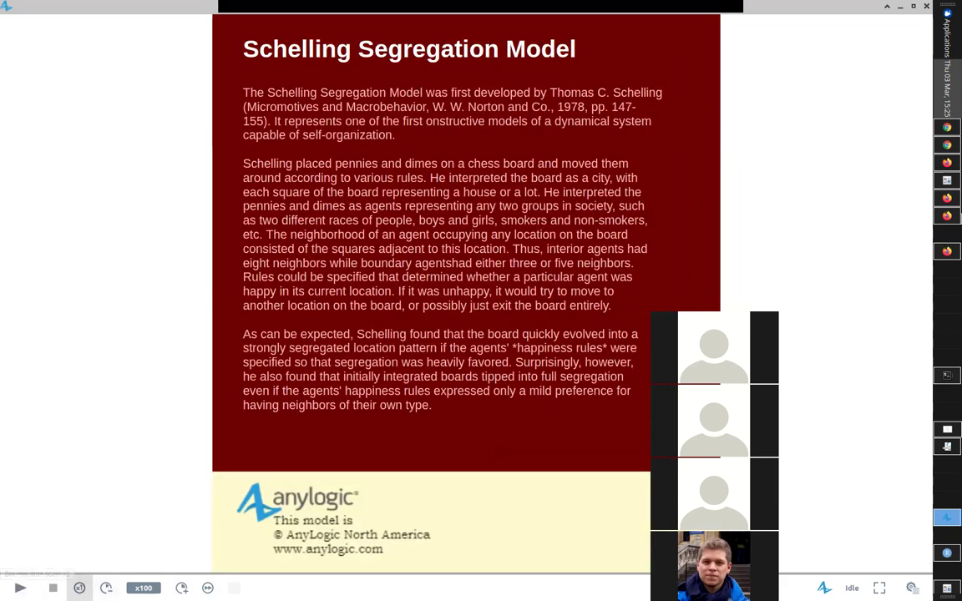
click(106, 588)
click(106, 588)
click(107, 588)
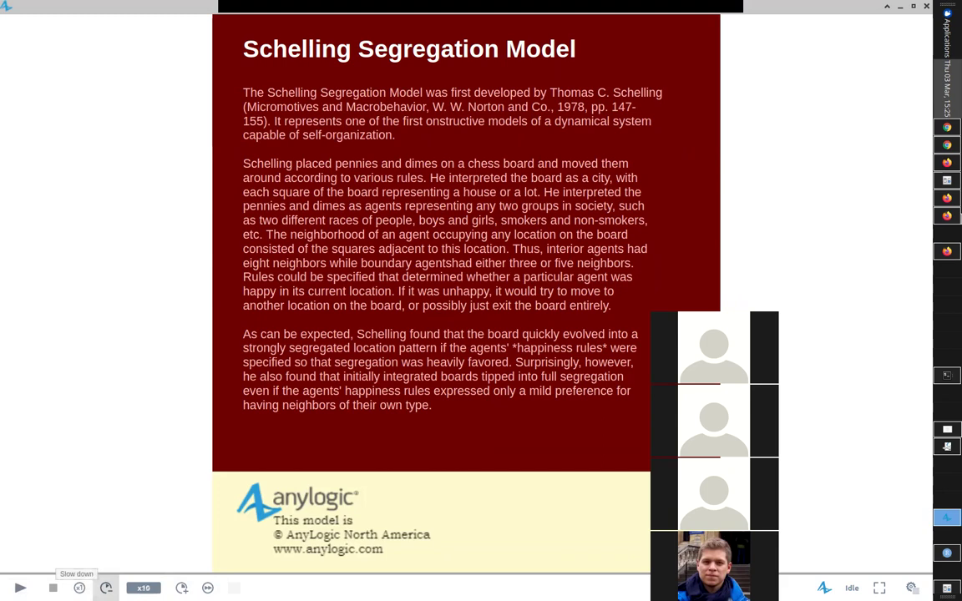
click(106, 588)
click(106, 588)
click(106, 588)
click(106, 588)
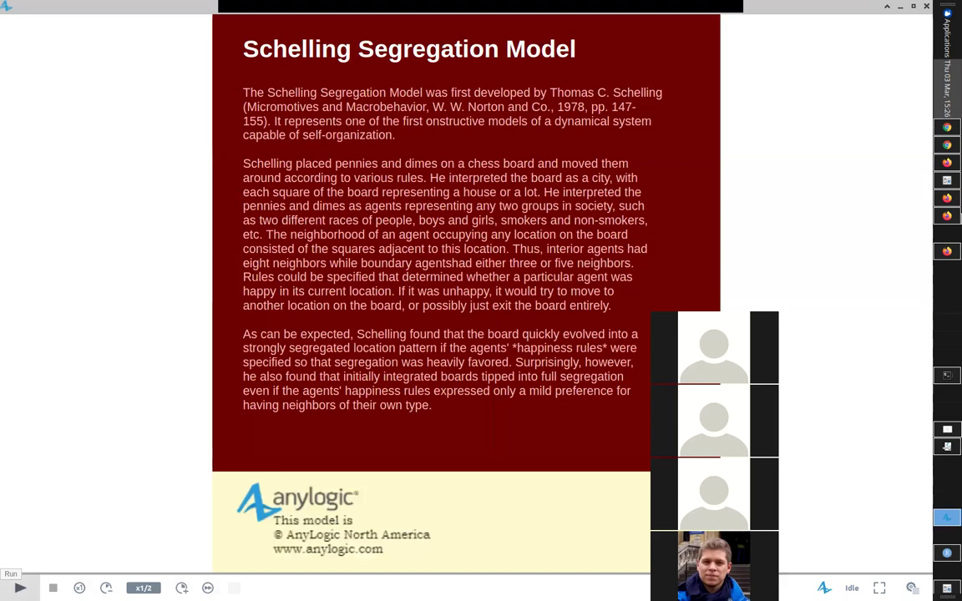
click(20, 589)
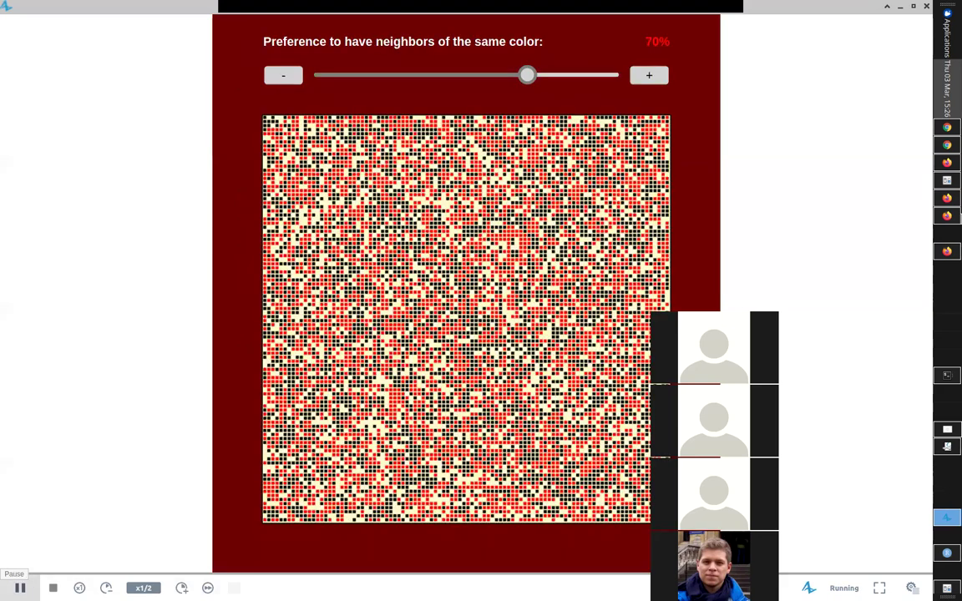
- Pause the run, set the preference for same-color neighbors to about 33.5%, and resume
click(20, 588)
drag(528, 75, 416, 76)
click(18, 588)
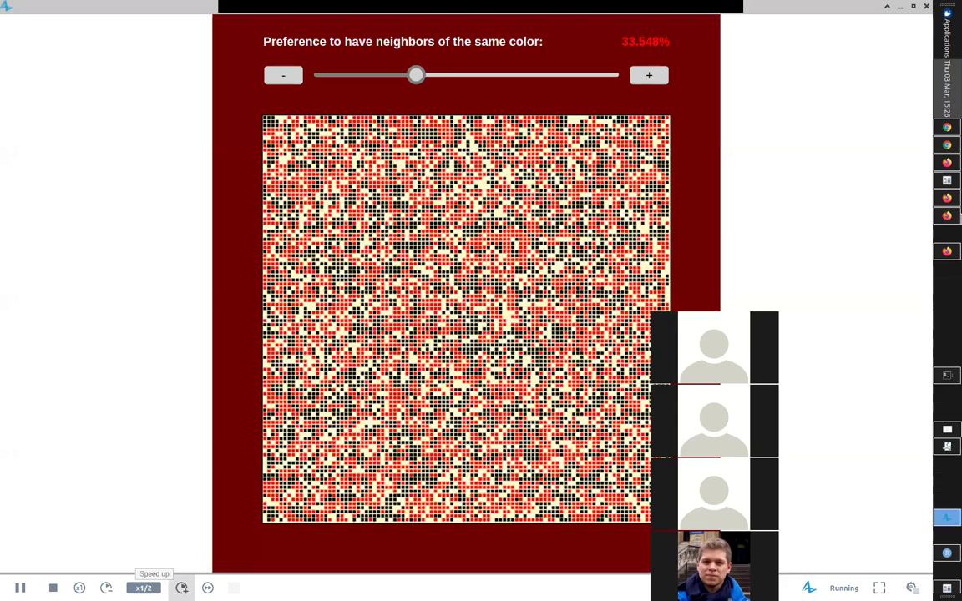
- Speed up the running simulation to x100
click(181, 588)
click(181, 589)
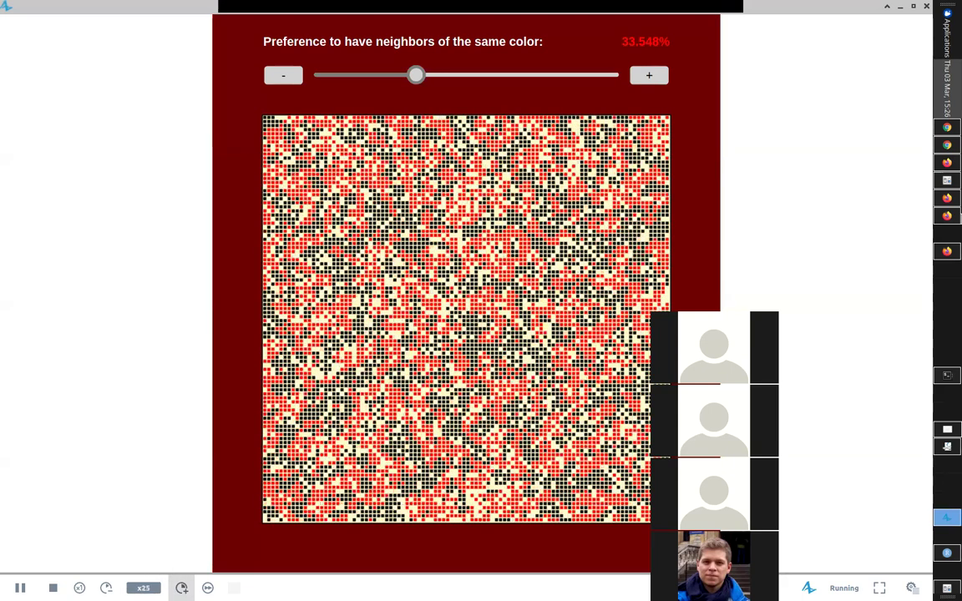
click(181, 588)
click(181, 588)
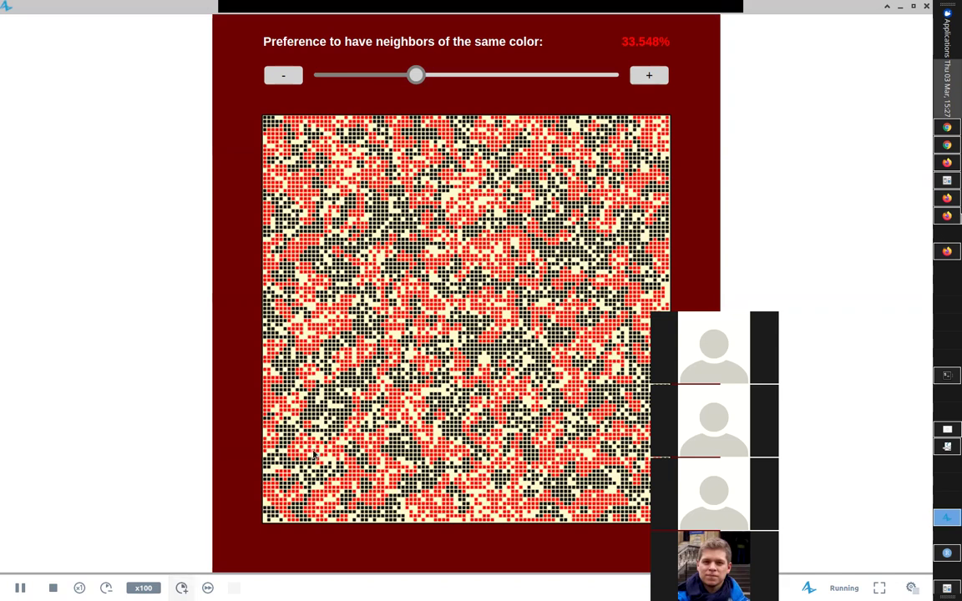
- Lower the same-color neighbor preference to about 18%, and raise it to about 88% while the simulation runs
drag(417, 75, 368, 75)
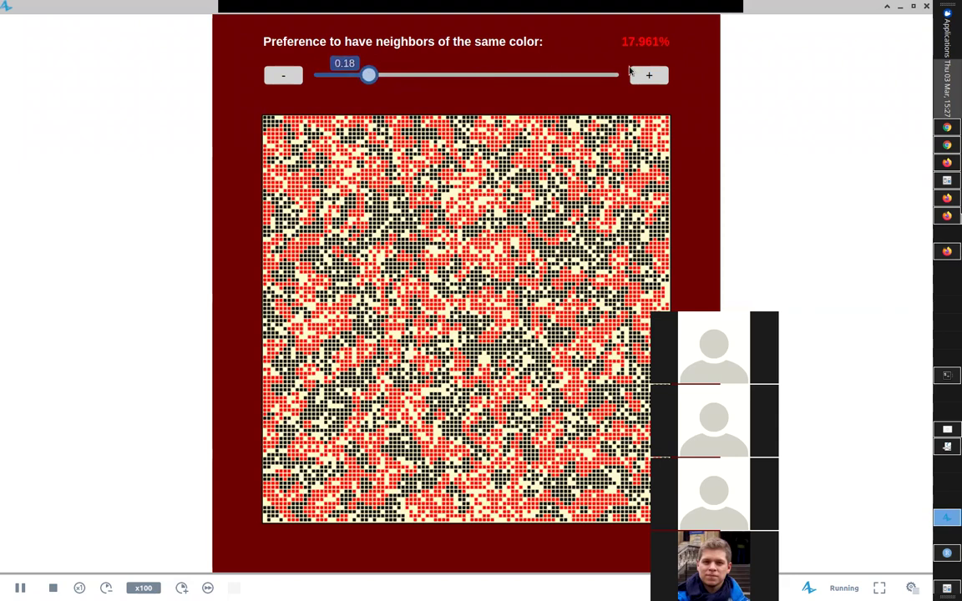
drag(371, 76, 583, 76)
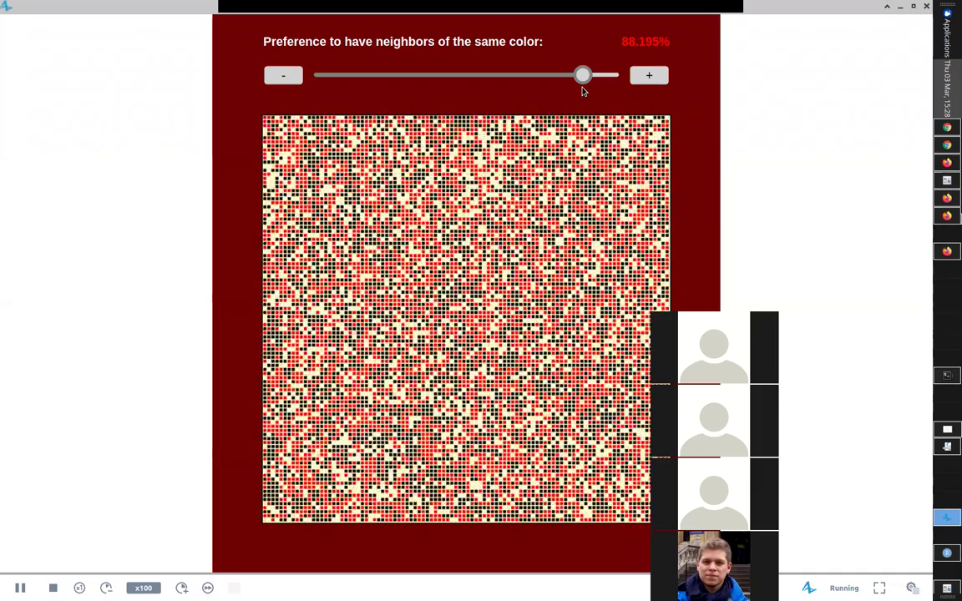
- Lower the same-color neighbor preference to about 75% and further to about 64% during the run, and close the simulation window
drag(582, 75, 544, 77)
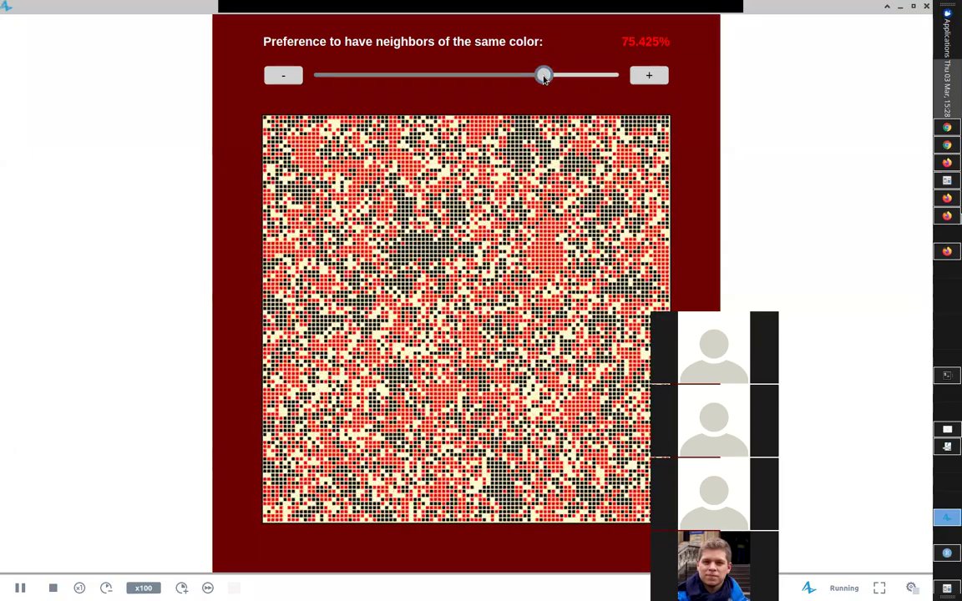
drag(544, 77, 511, 79)
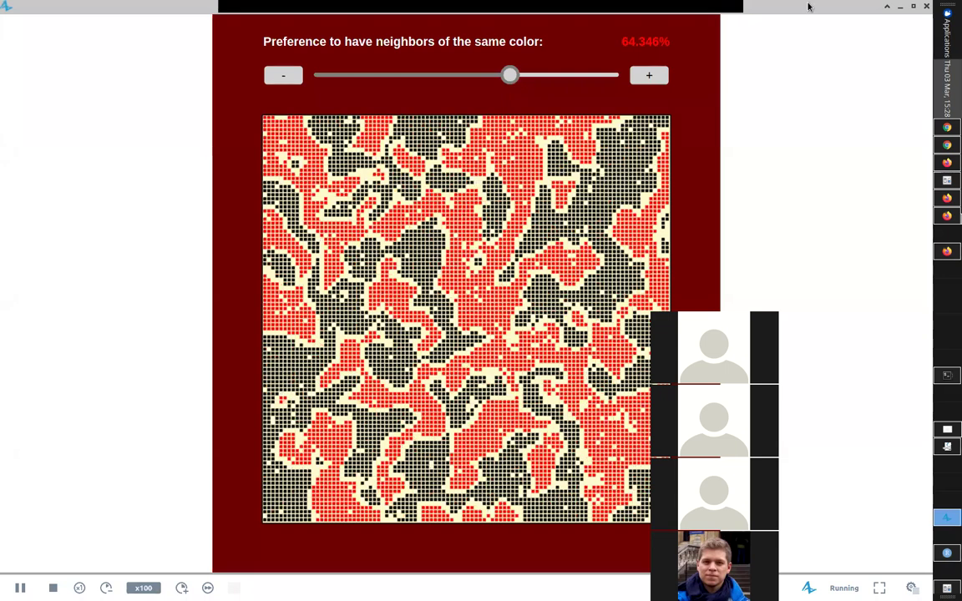
click(927, 6)
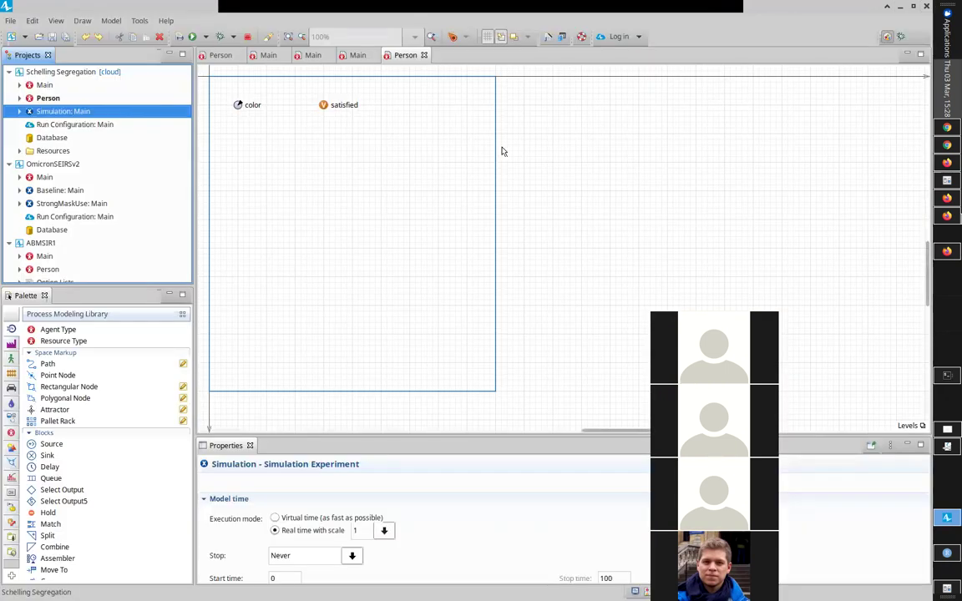
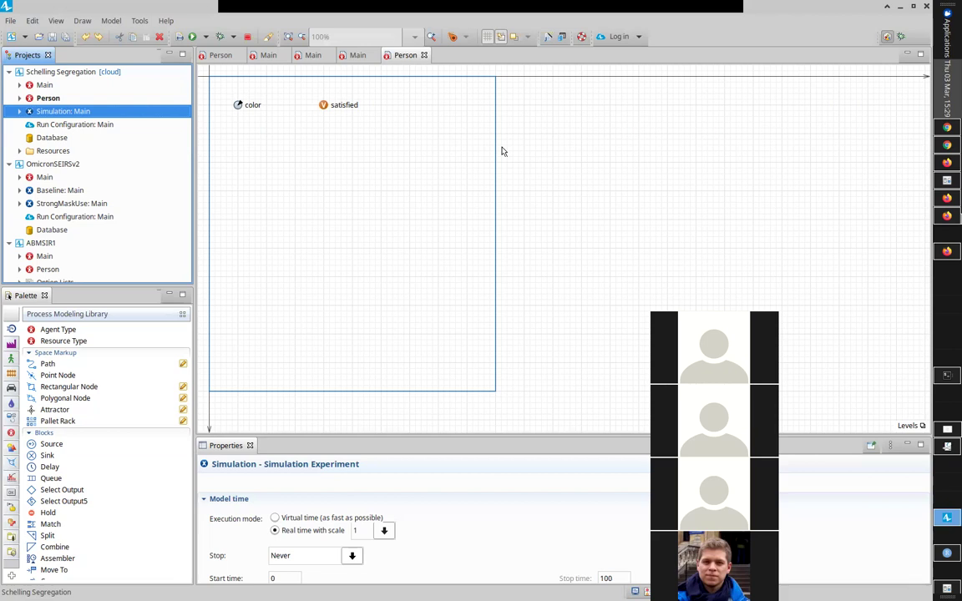
- Switch to the slide presentation, advance to the Conway's Game of Life slide, and return to AnyLogic
key(alt+Tab)
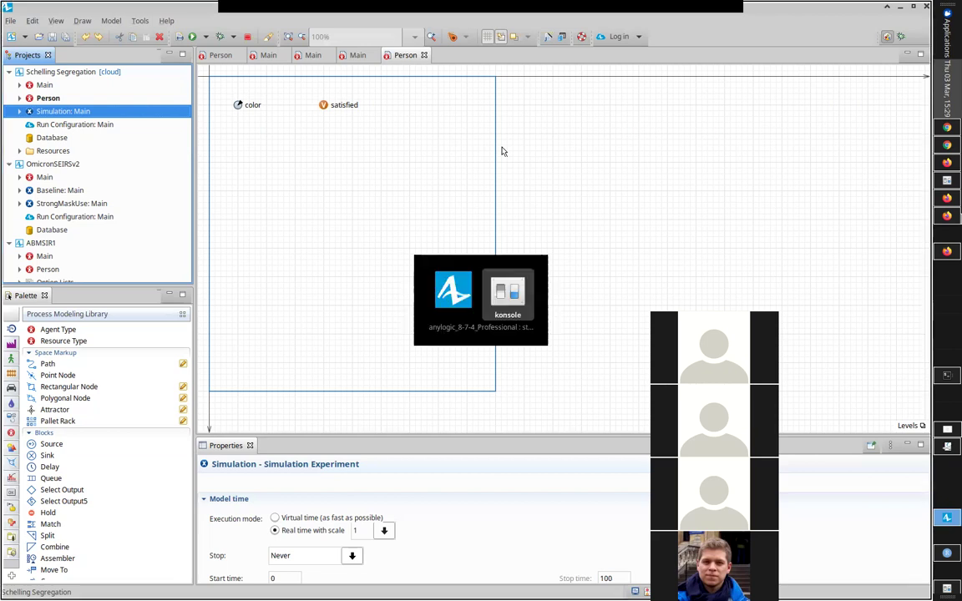
key(alt+Tab)
key(alt+Tab)
key(alt+Tab)
key(alt+Tab)
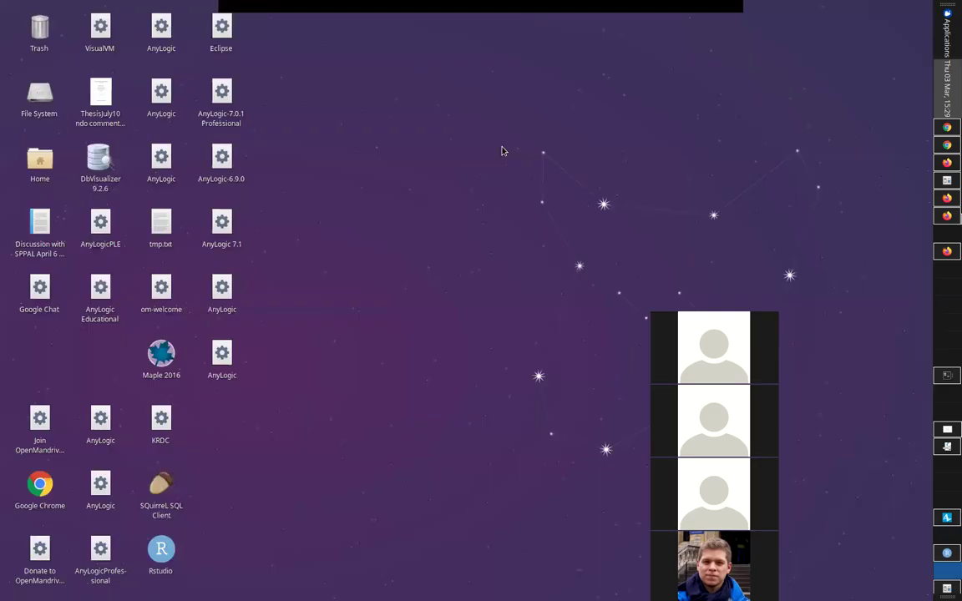
key(Right)
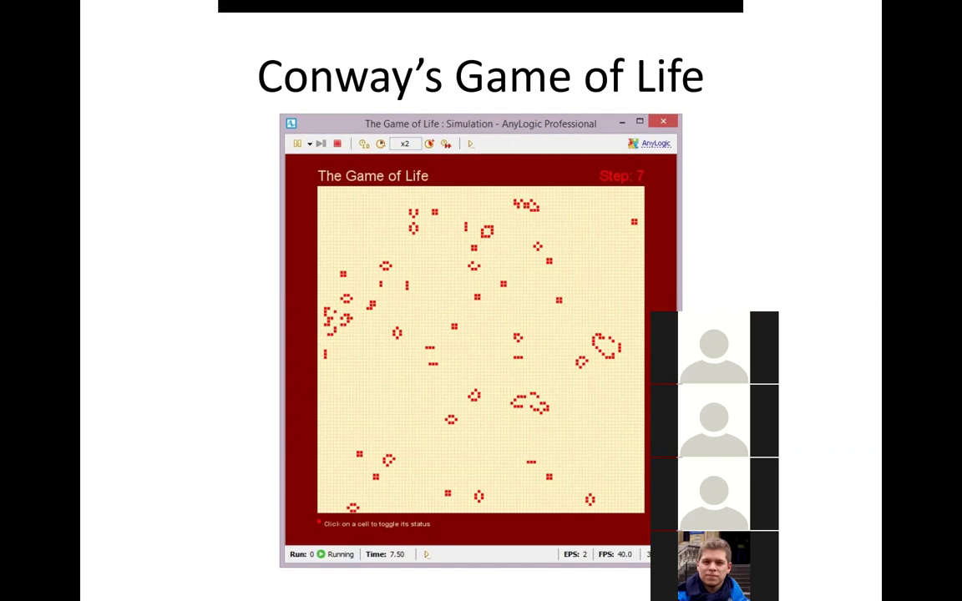
key(Escape)
key(alt+Tab)
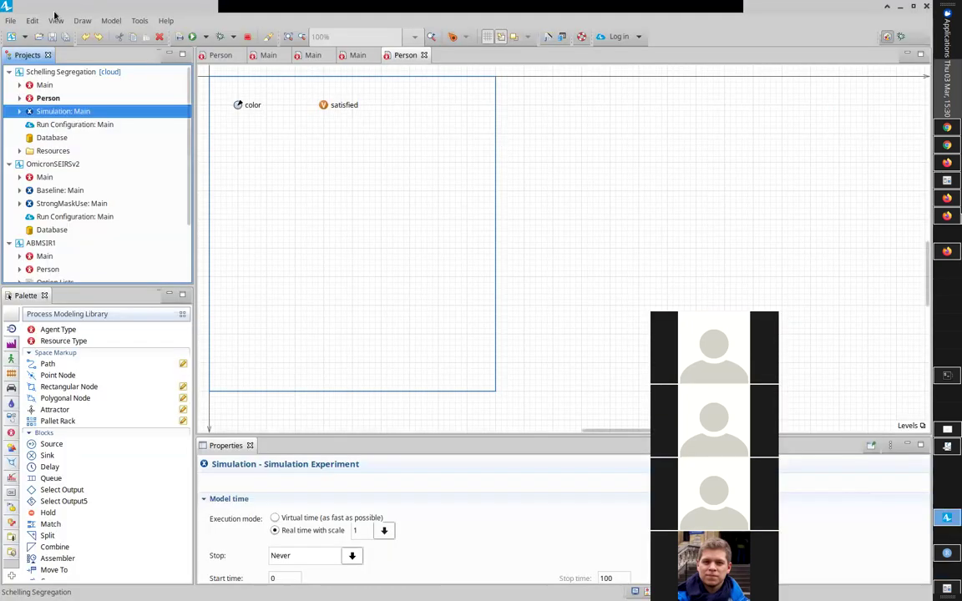
- Search the example models for "Life" and open The Game of Life model
click(165, 22)
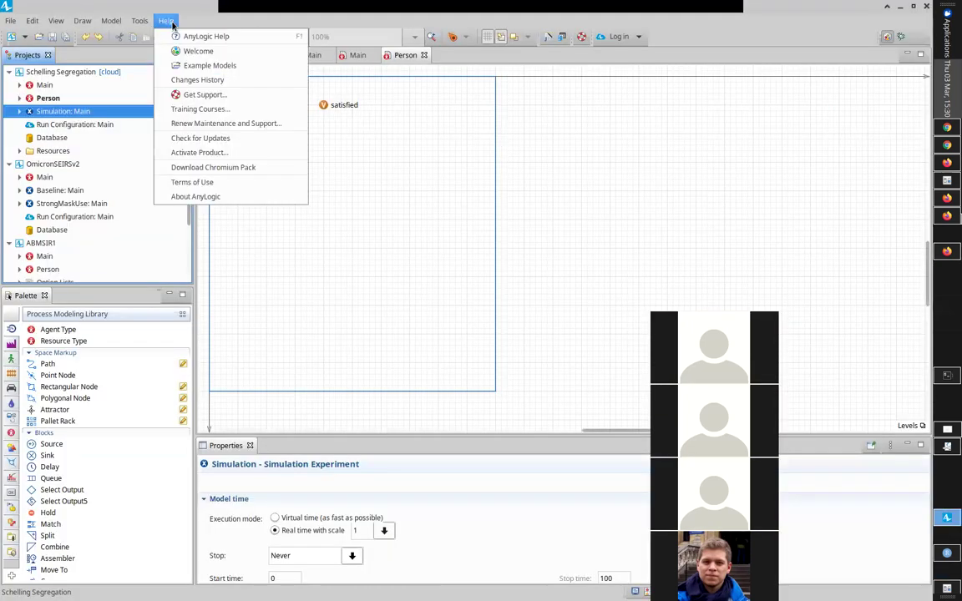
click(183, 66)
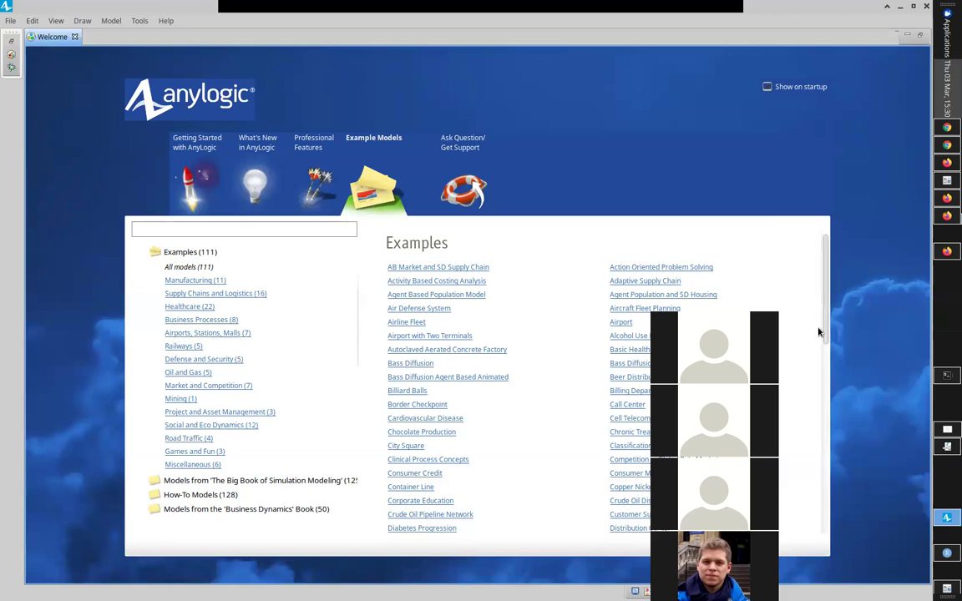
drag(829, 322, 831, 406)
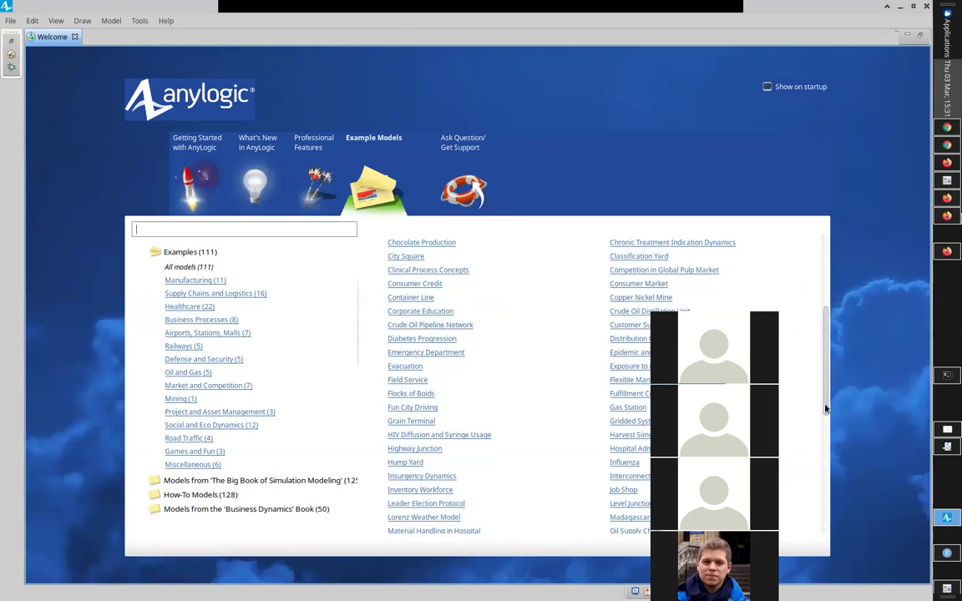
scroll(825, 394, up, 2)
drag(824, 392, 824, 406)
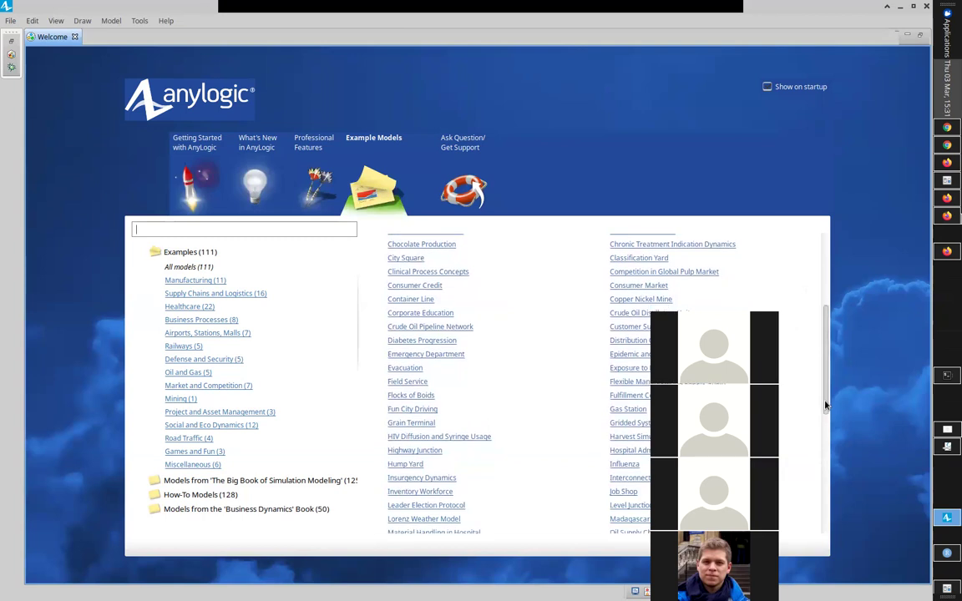
drag(826, 406, 826, 486)
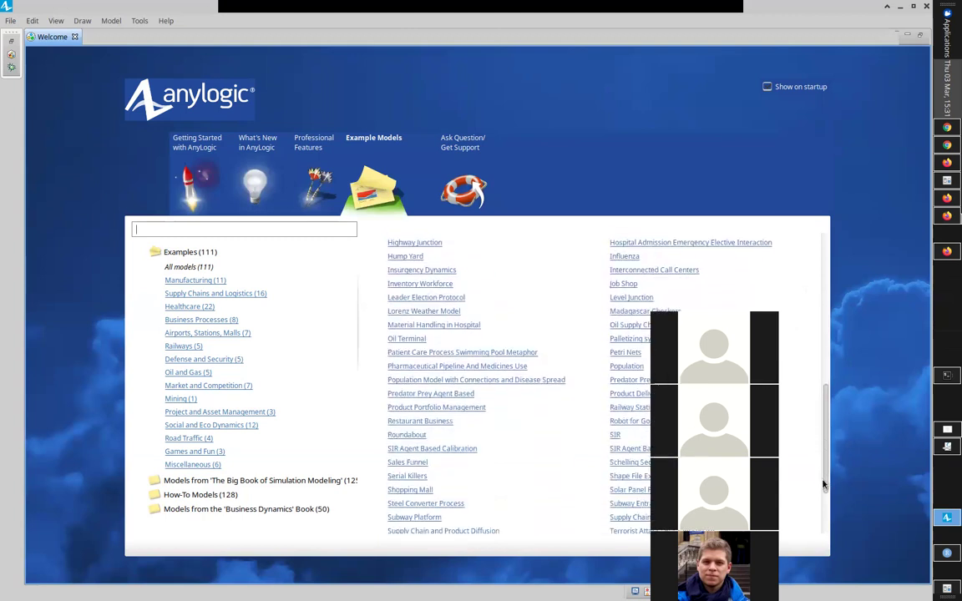
text(L)
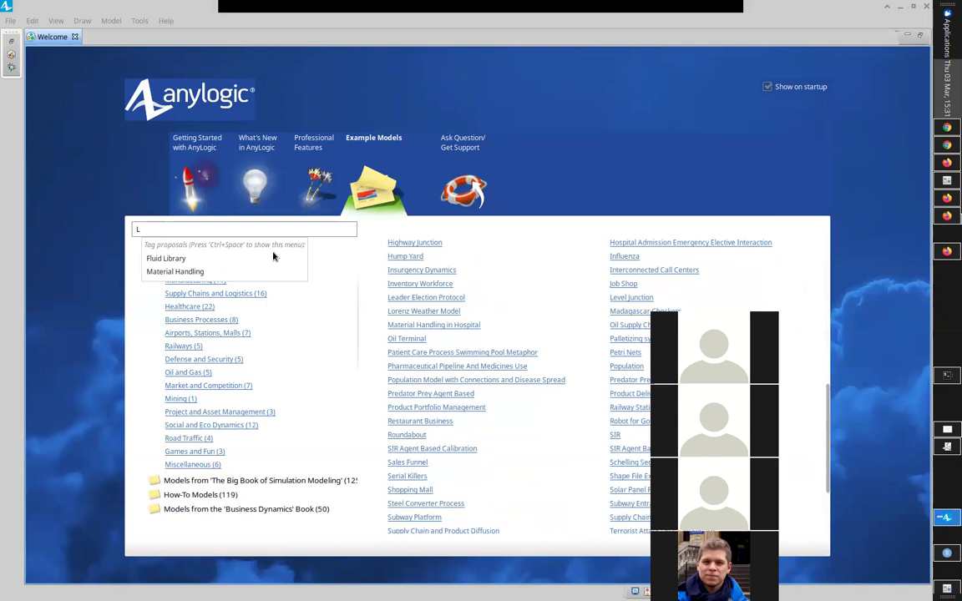
text(if)
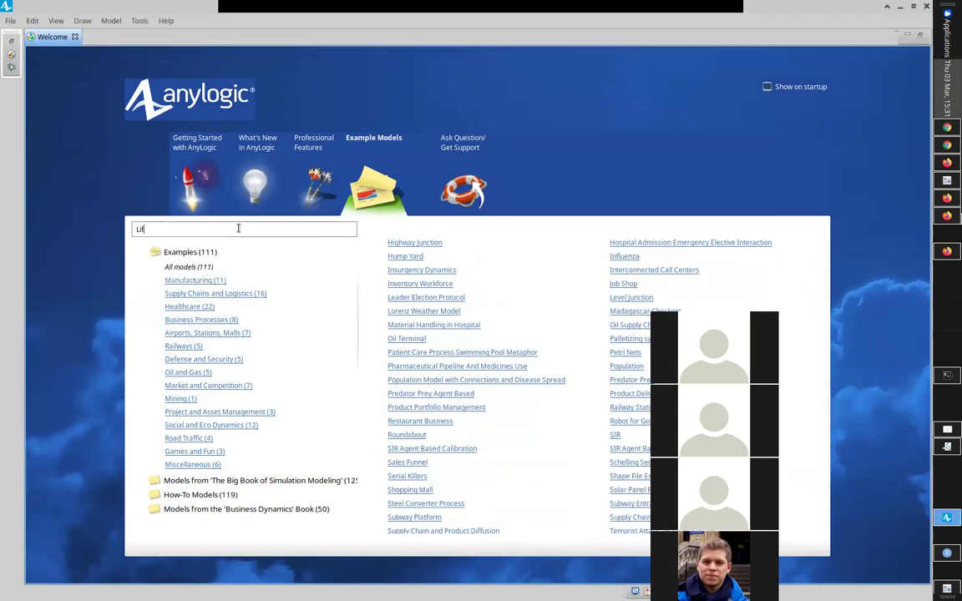
text(e)
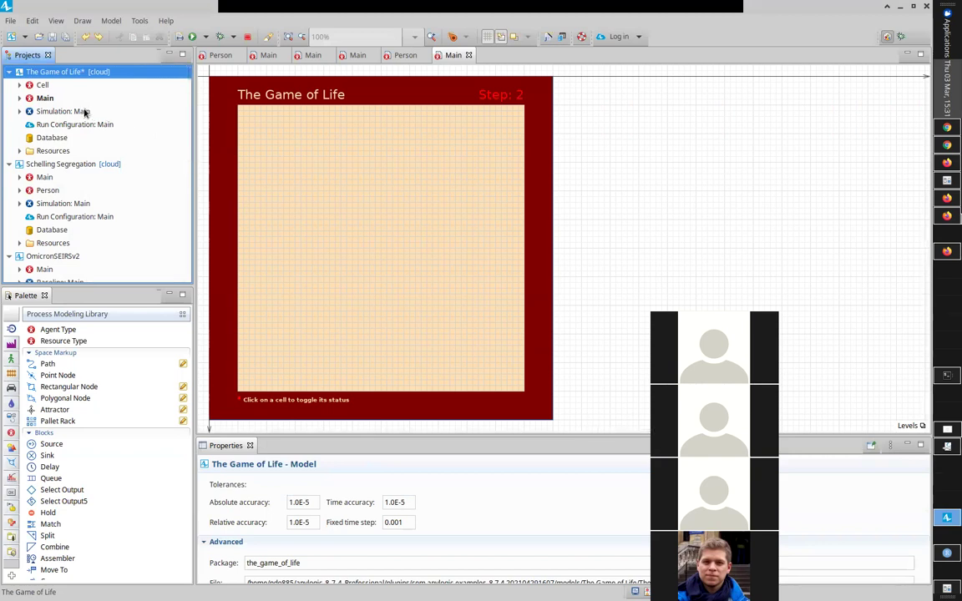
- Launch the Simulation experiment of The Game of Life model and start the run
right_click(50, 112)
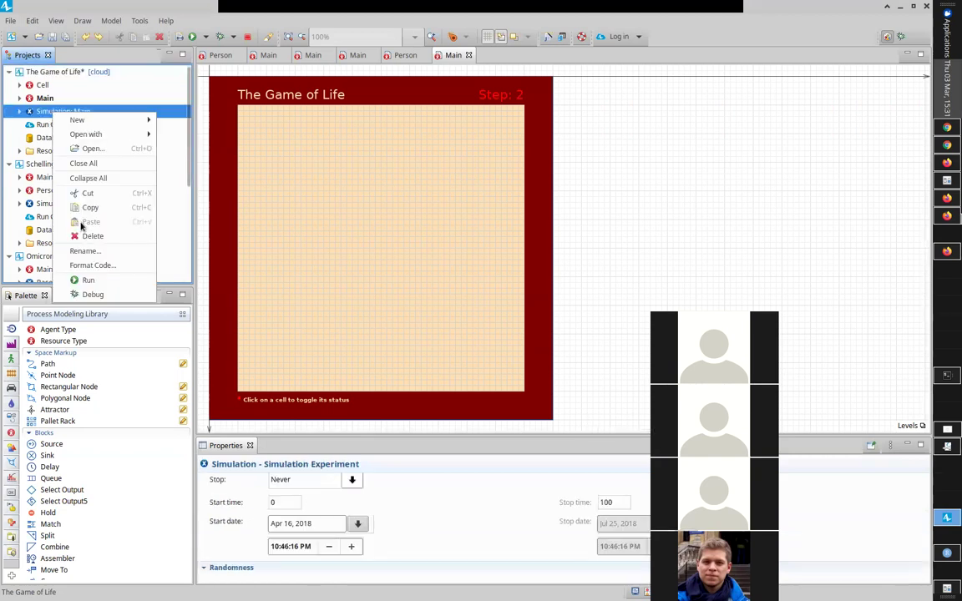
click(86, 280)
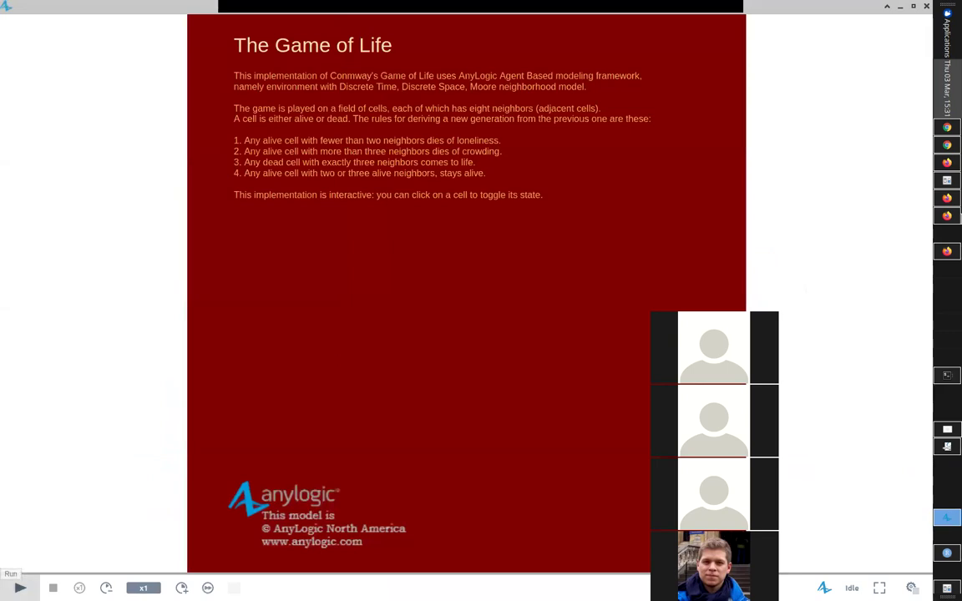
click(20, 588)
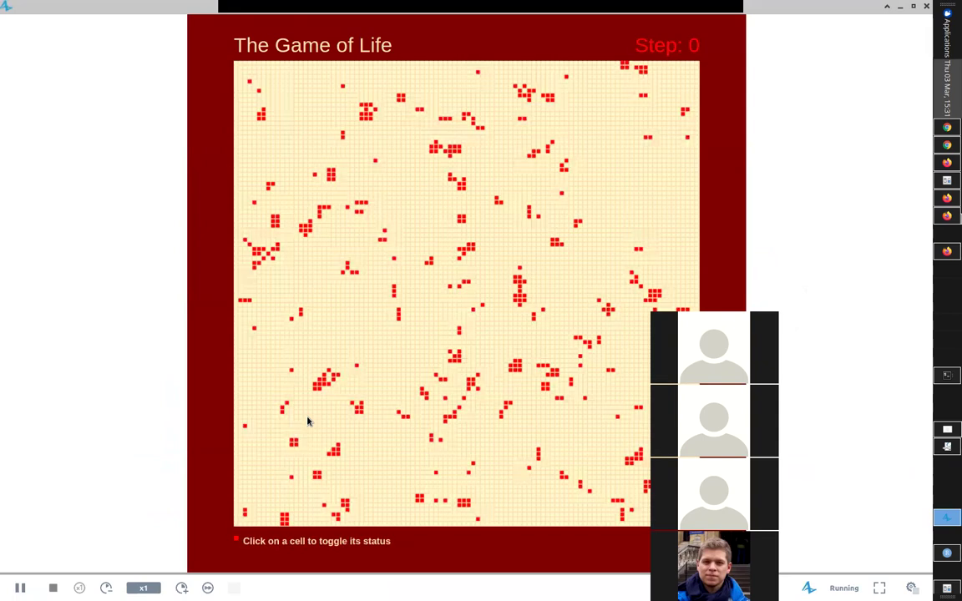
- Pause the Game of Life run, resume it, and increase the simulation speed to x2
click(28, 582)
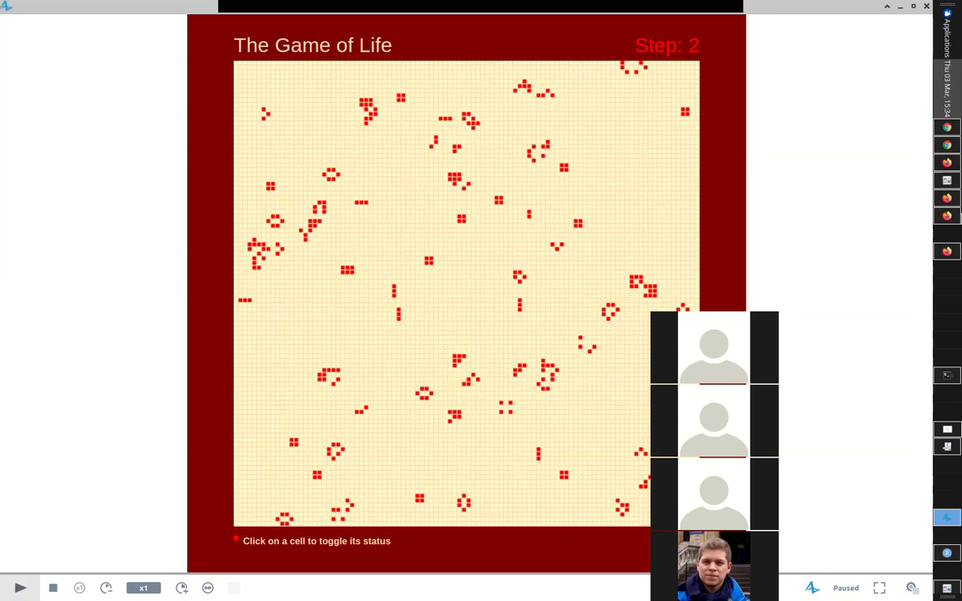
click(18, 587)
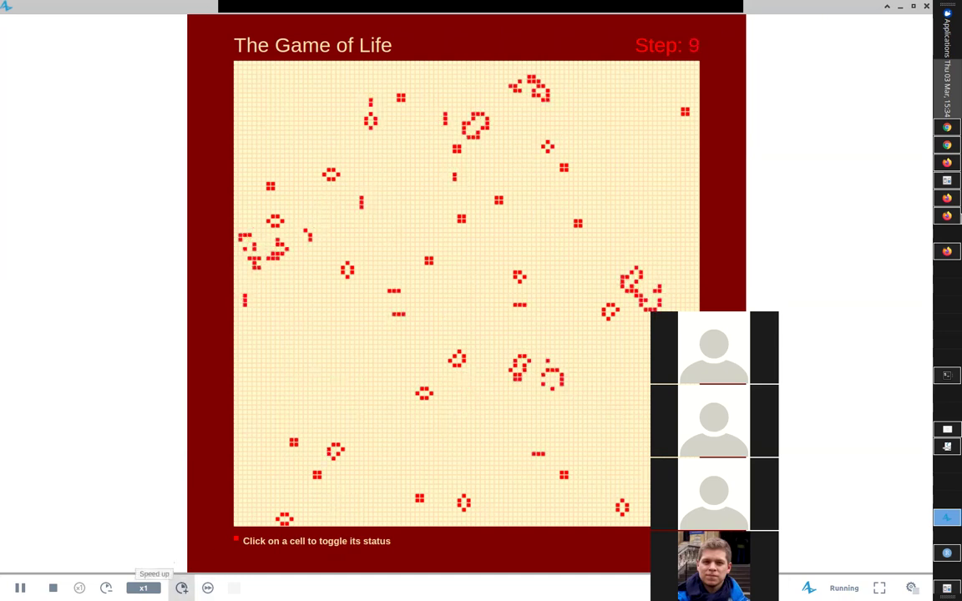
click(182, 588)
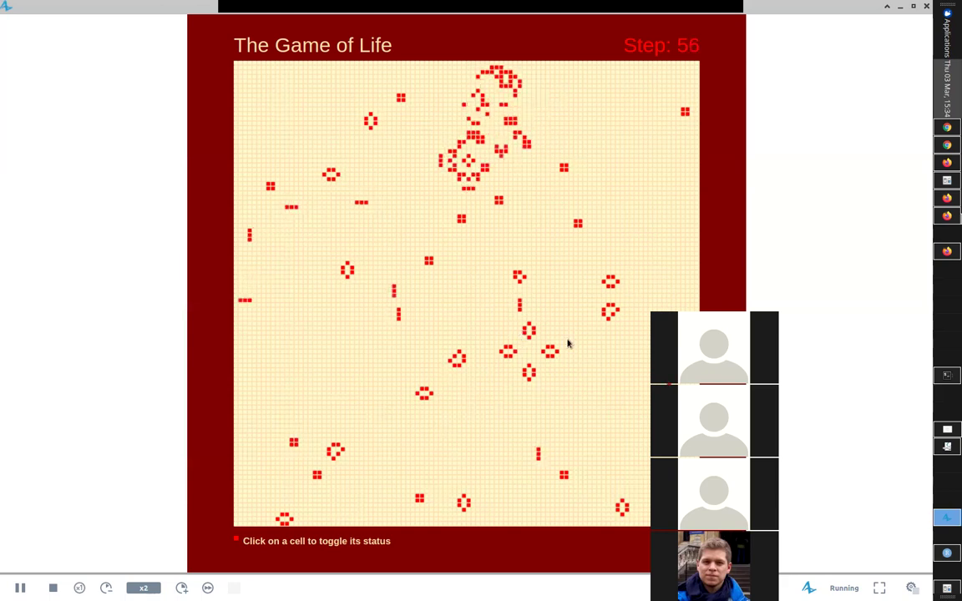
- Toggle cells in the empty lower-middle area of the running grid and speed the simulation up to x10
click(474, 425)
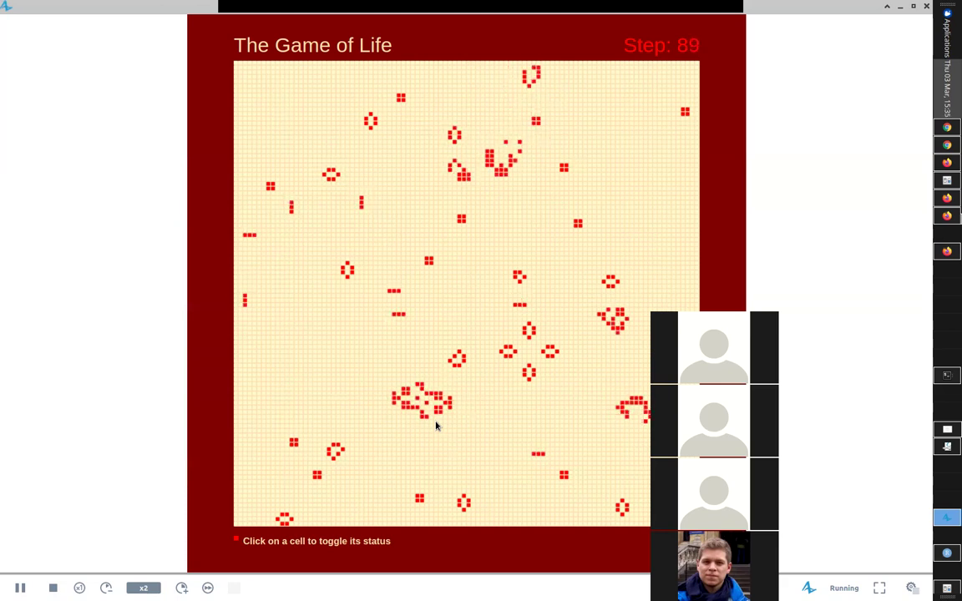
click(183, 588)
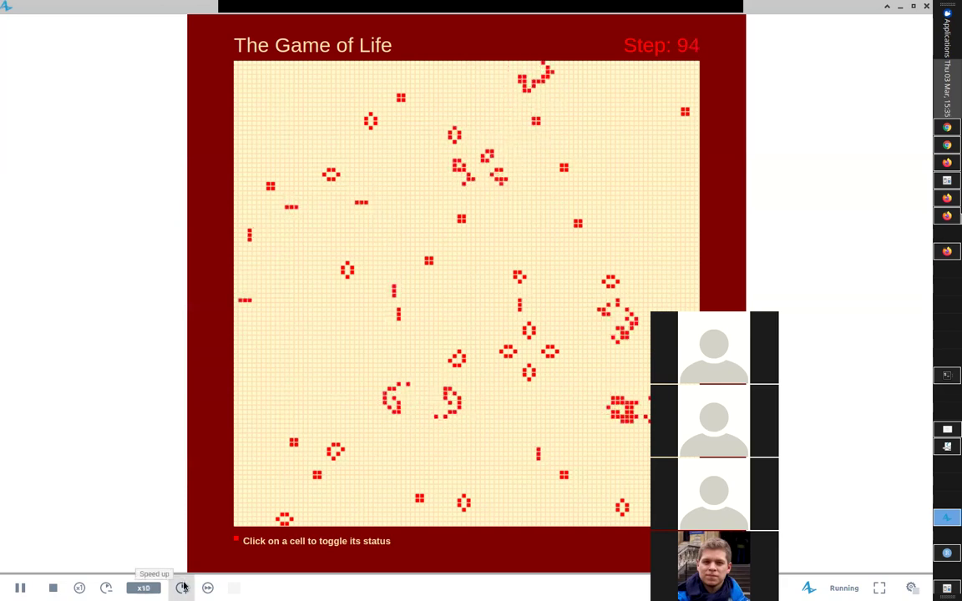